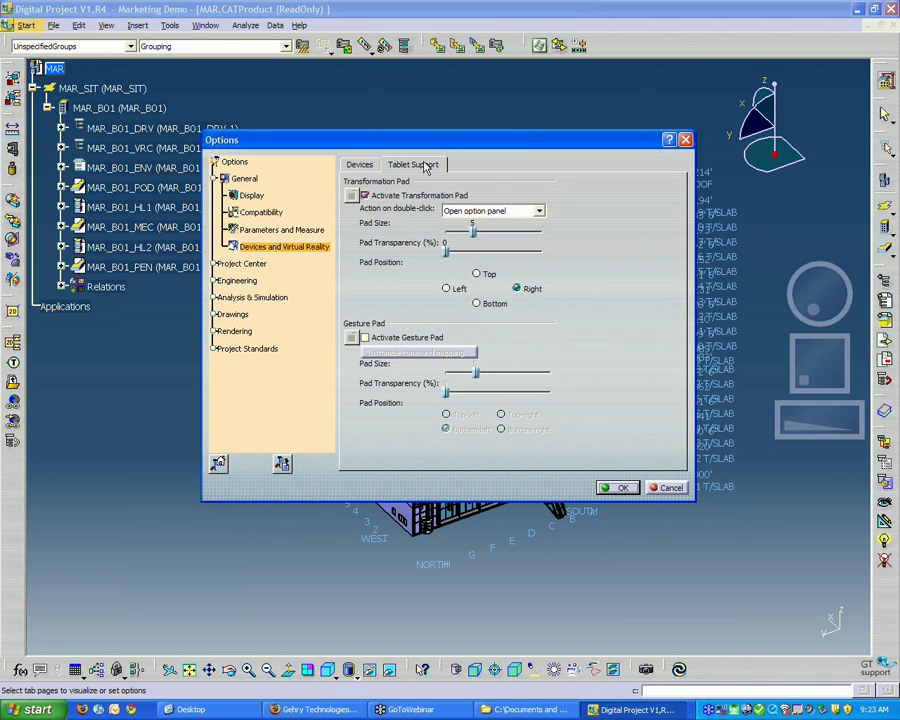
- Turn off Activate Transformation Pad in Tablet Support options, confirm, and orbit the tower slightly
left_click(365, 196)
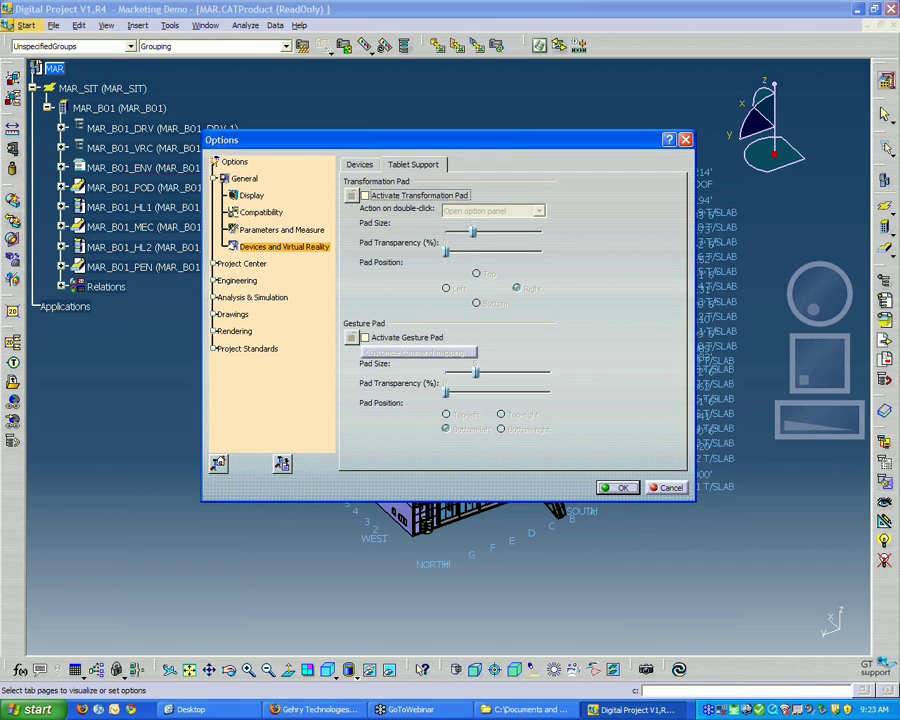
left_click(618, 488)
middle_click_drag(515, 300, 541, 300)
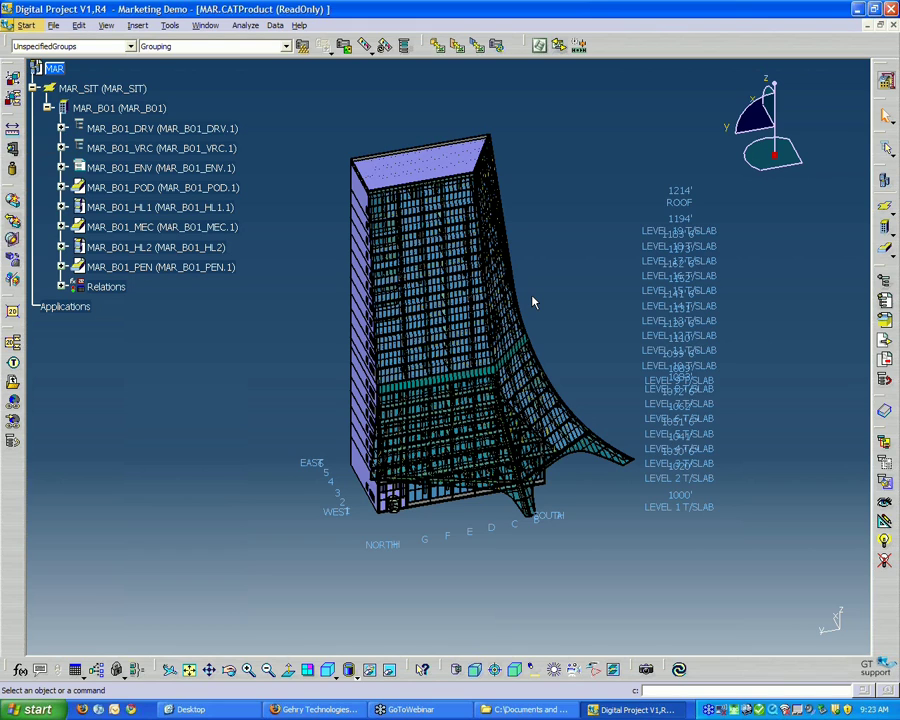
- Orbit the tower to two new angles, then pan it up and left out of view
middle_click_drag(745, 460, 786, 441)
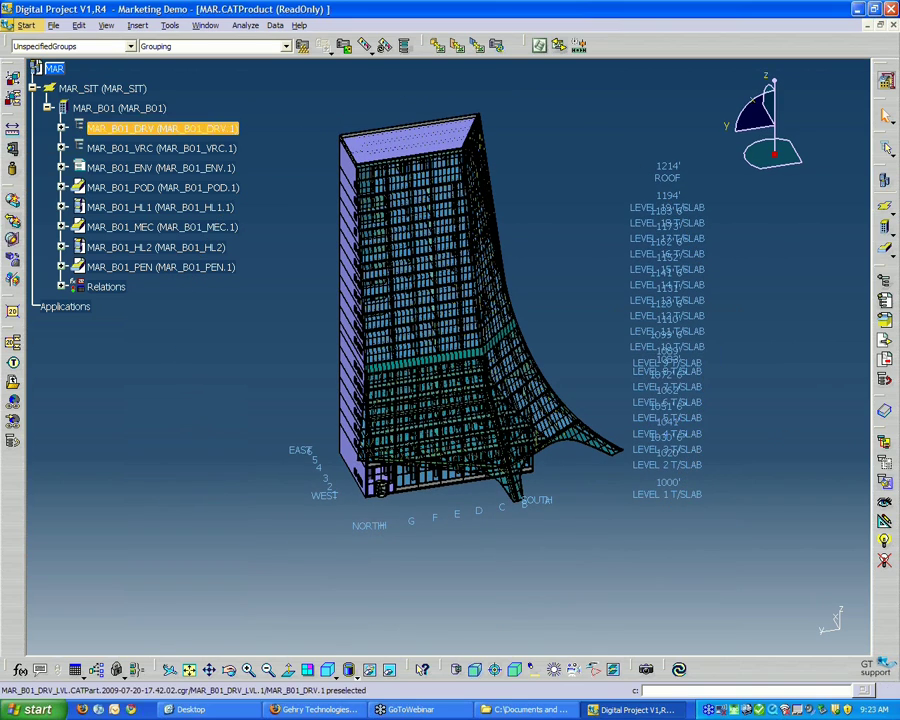
middle_click_drag(432, 560, 405, 560)
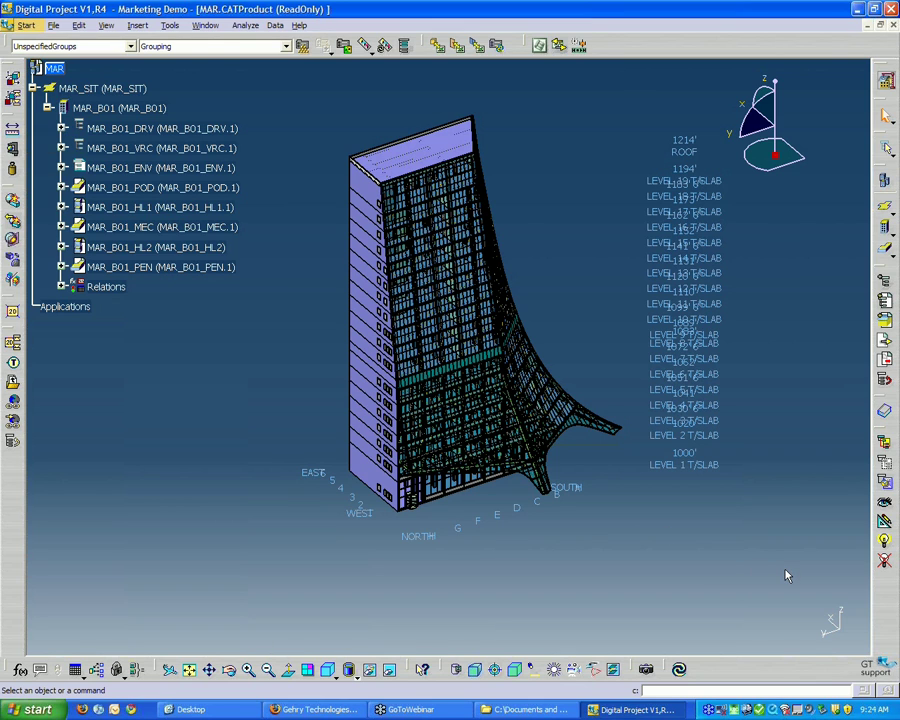
middle_click_drag(787, 565, 458, 325)
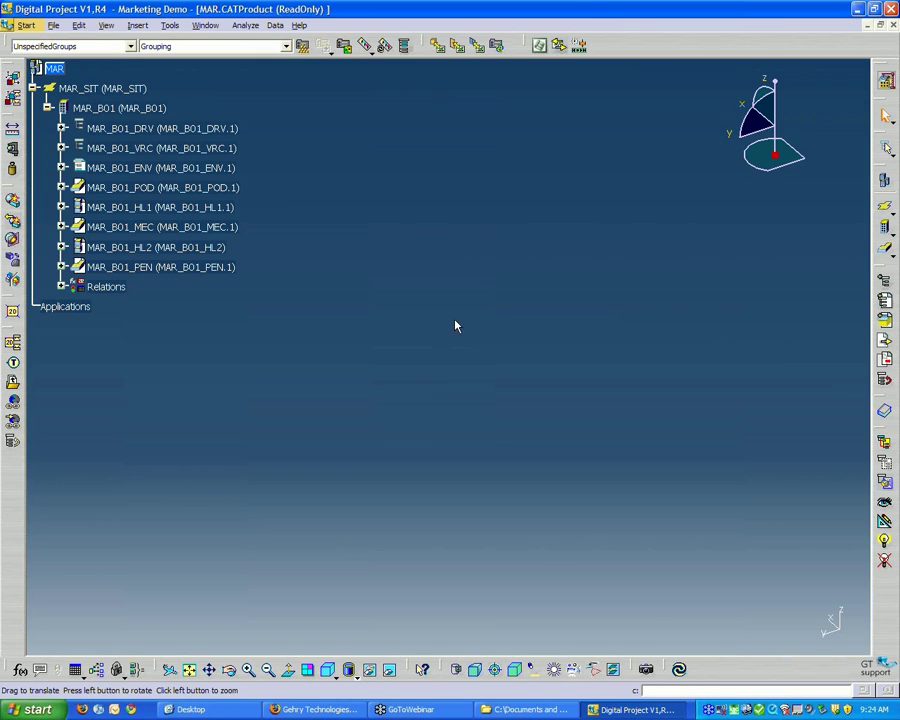
- Fit the whole tower in view, pan it away, fit it again, then zoom in until it fills the viewport
left_click(191, 676)
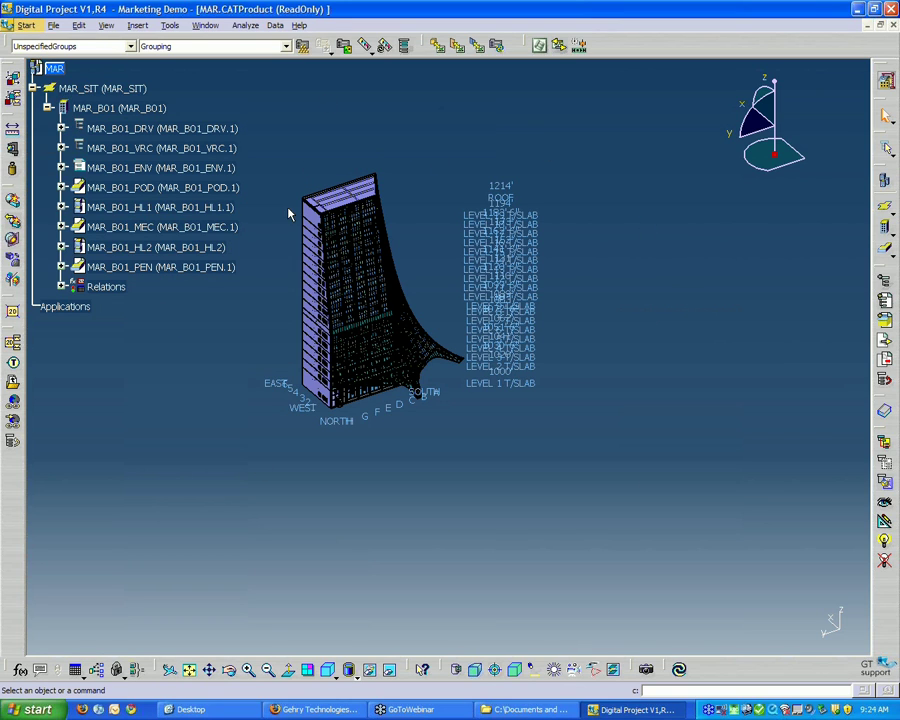
mouse_move(485, 609)
middle_mouse_down()
mouse_move(426, 414)
mouse_move(410, 410)
mouse_move(395, 424)
mouse_move(424, 410)
mouse_move(430, 303)
middle_mouse_up()
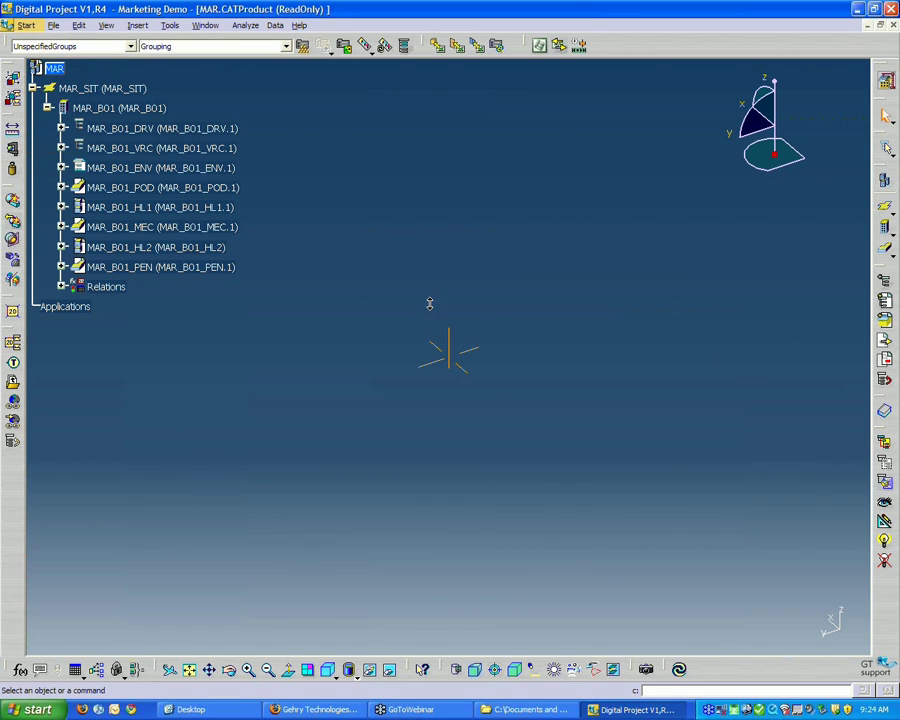
mouse_move(446, 357)
middle_mouse_down()
mouse_move(434, 358)
mouse_move(448, 396)
mouse_move(440, 450)
middle_mouse_up()
left_click(190, 670)
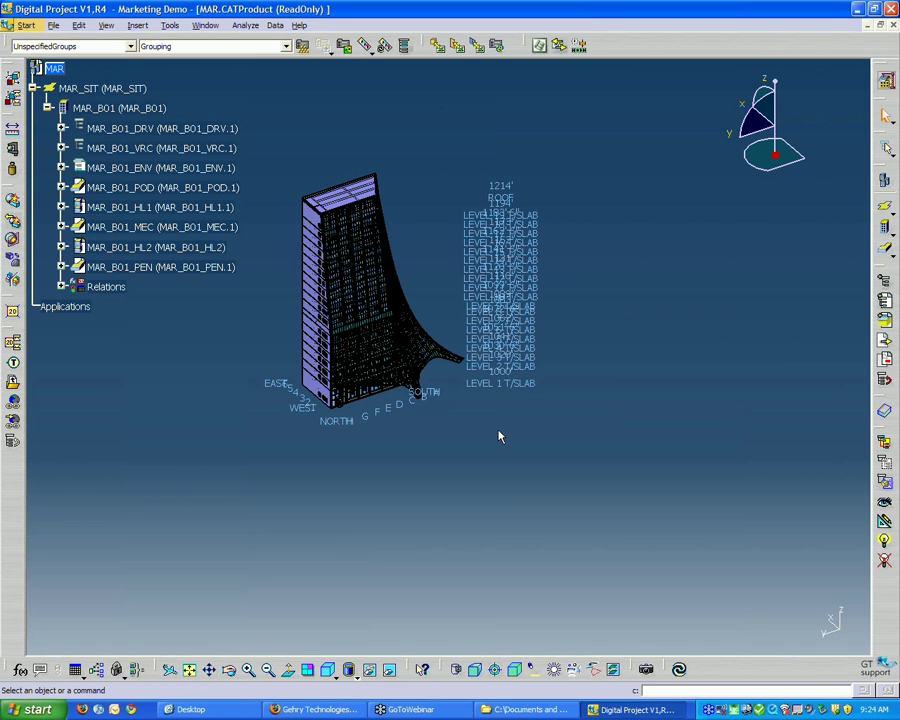
middle_click_drag(615, 300, 420, 362)
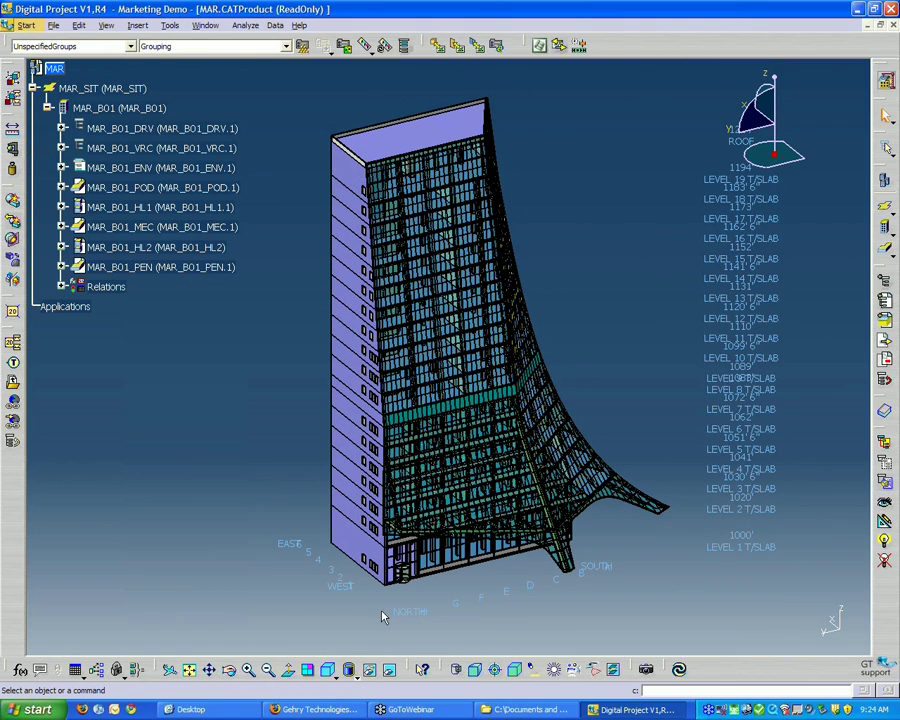
- Compare perspective and parallel projection while orbiting, then zoom close on the façade in perspective
left_click(478, 677)
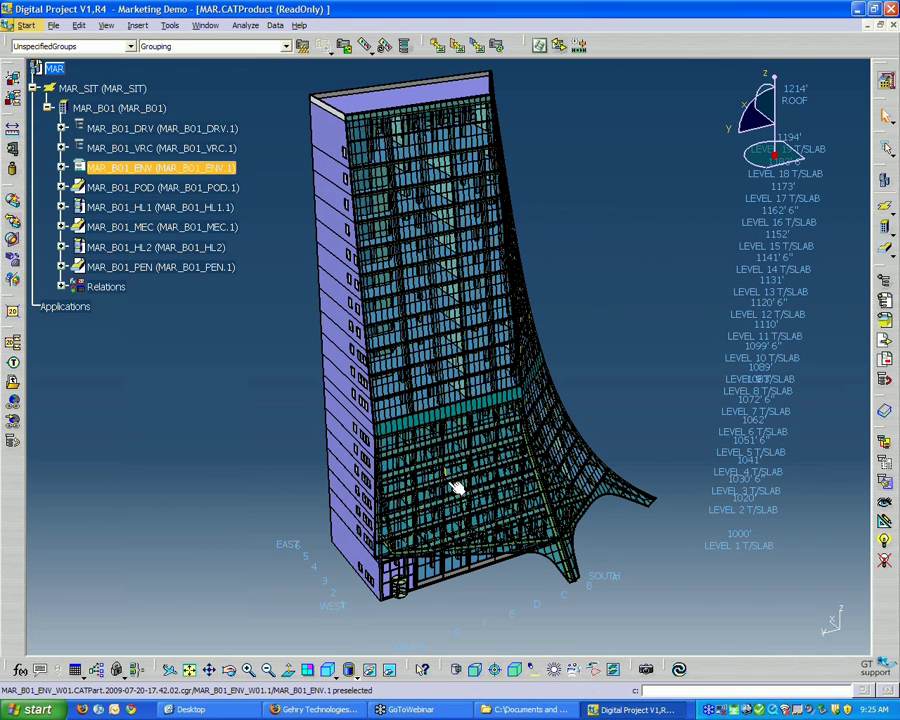
middle_click_drag(297, 490, 360, 425)
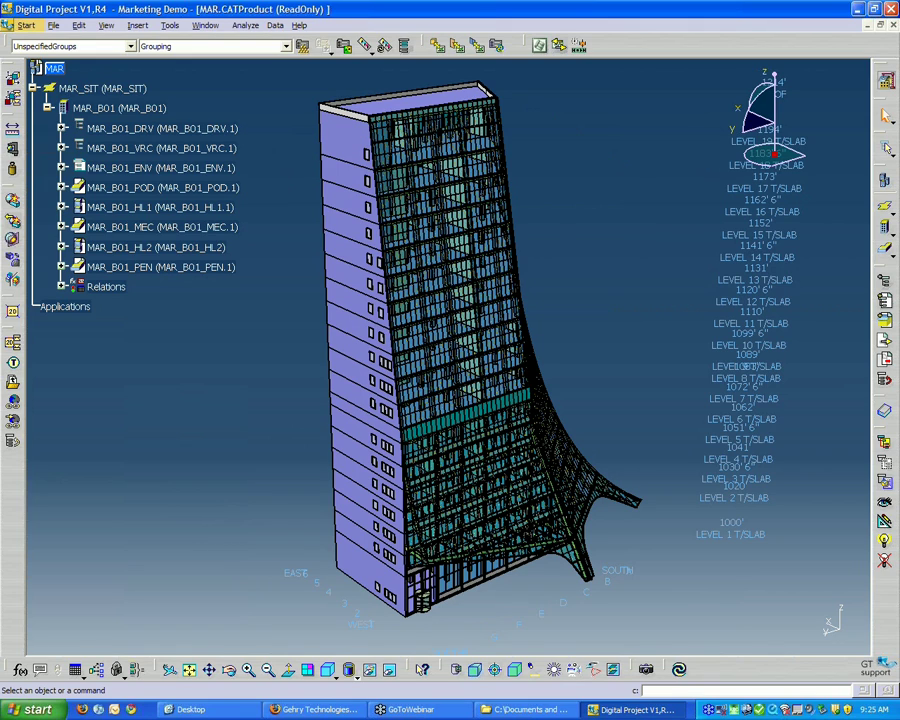
left_click(516, 678)
middle_click_drag(250, 400, 250, 440)
middle_click_drag(518, 510, 441, 565)
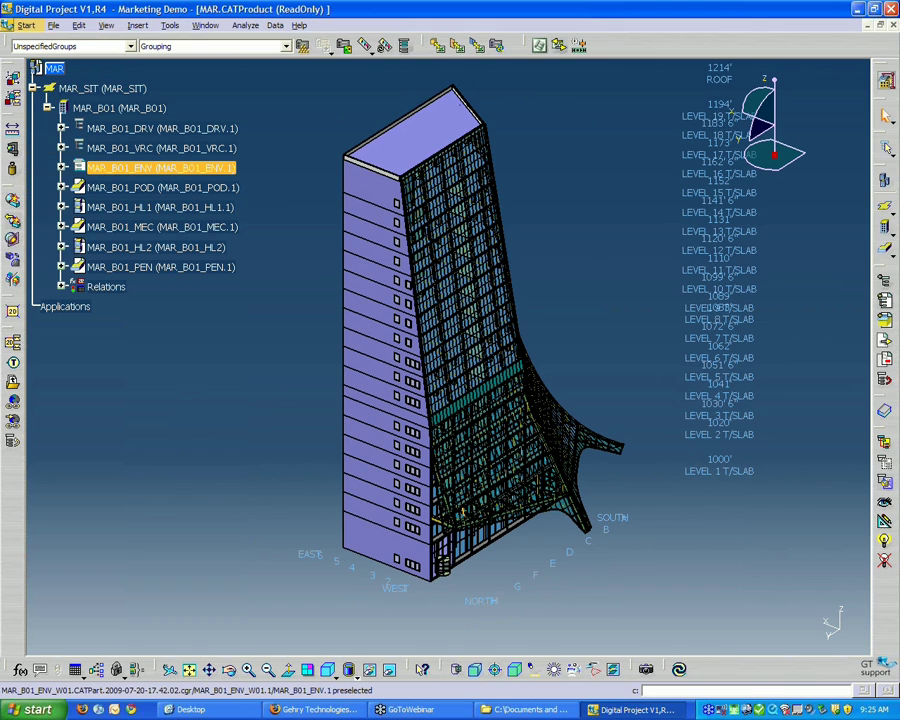
middle_click_drag(557, 543, 504, 655)
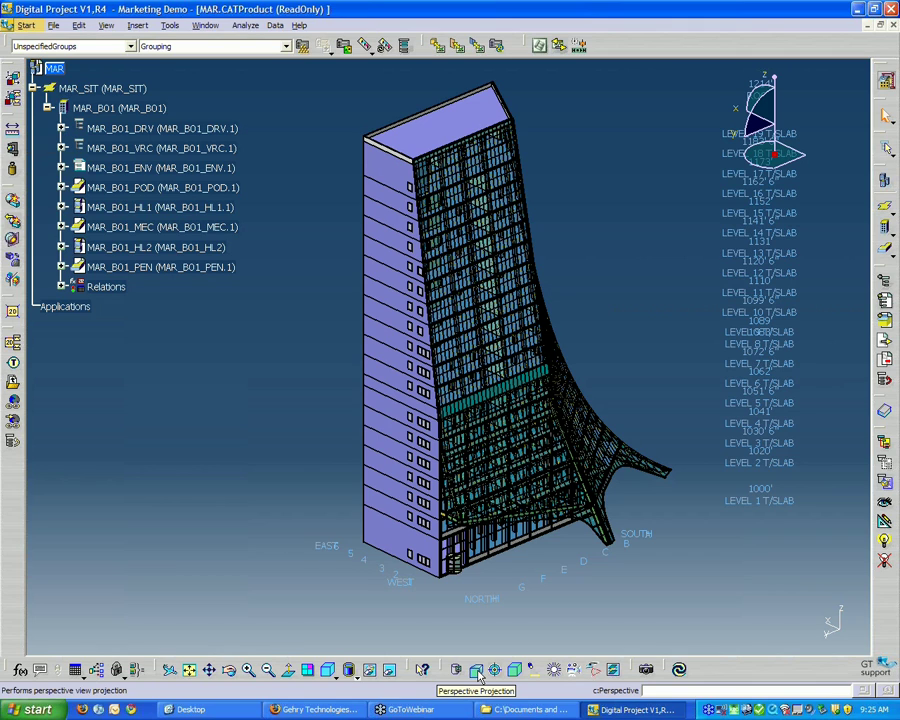
left_click(479, 678)
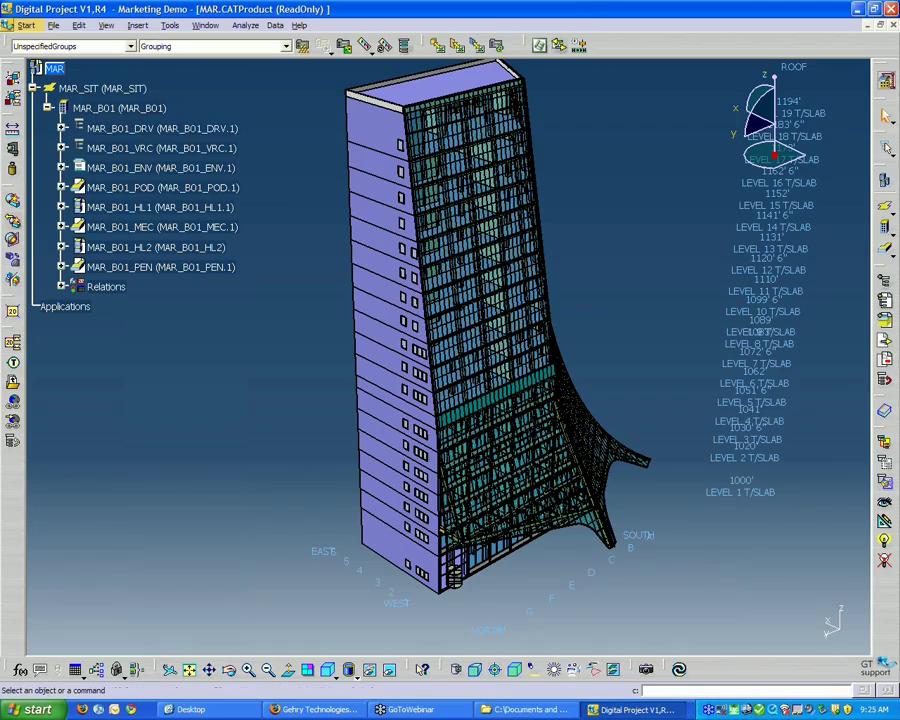
middle_click_drag(567, 580, 470, 246)
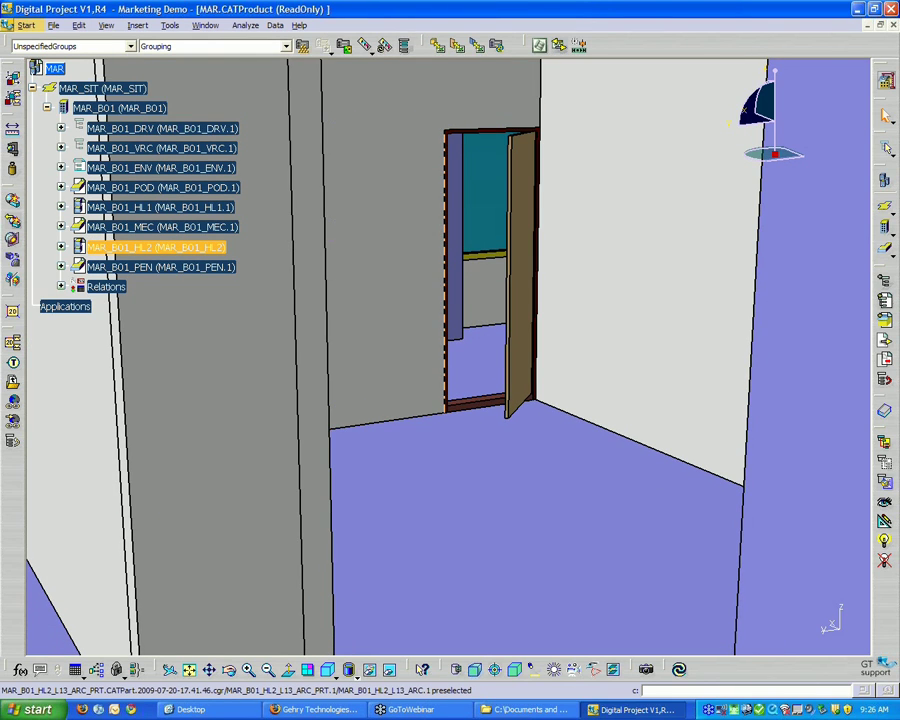
- Navigate inside the building to face the room's door, then zoom out and back in on the corridor door
middle_click_drag(470, 350, 28, 340)
middle_click_drag(596, 406, 484, 437)
middle_click_drag(567, 385, 538, 675)
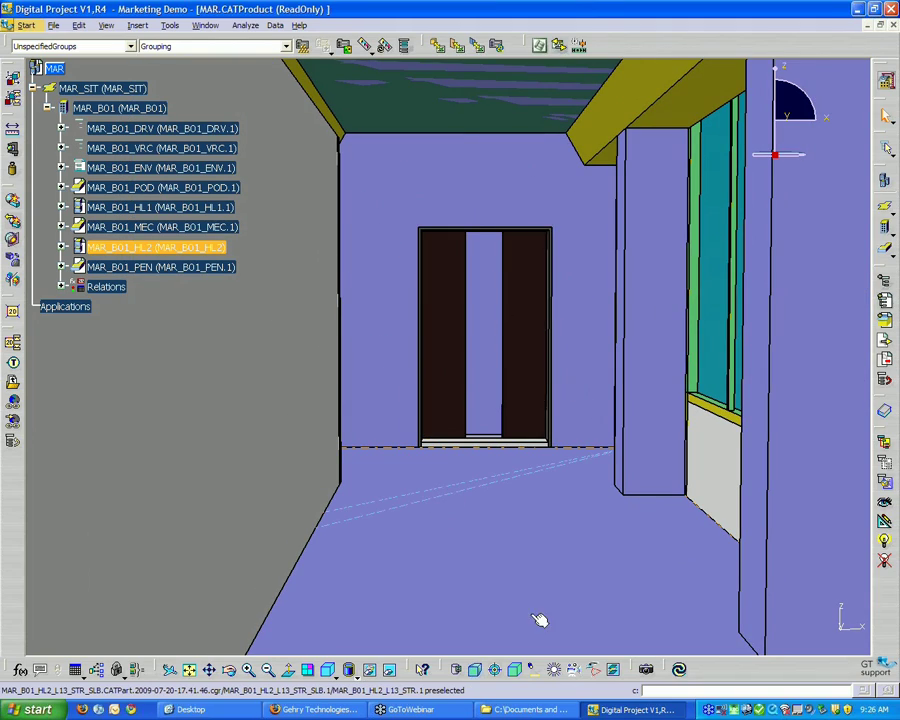
middle_click_drag(532, 478, 496, 430)
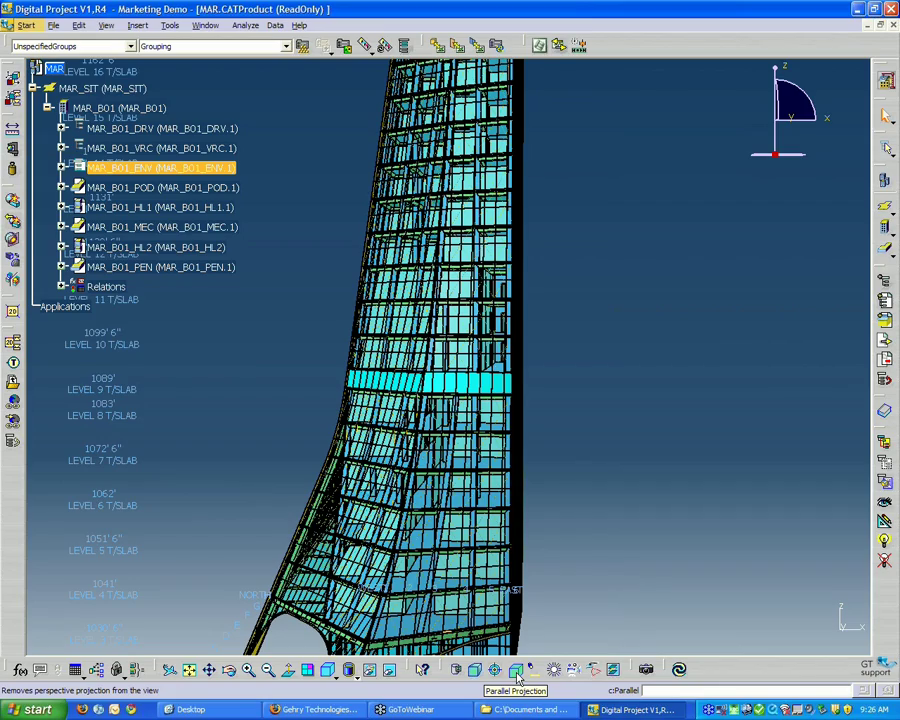
- Orbit the tower to a lower oblique angle in parallel projection, then return to perspective
left_click(517, 679)
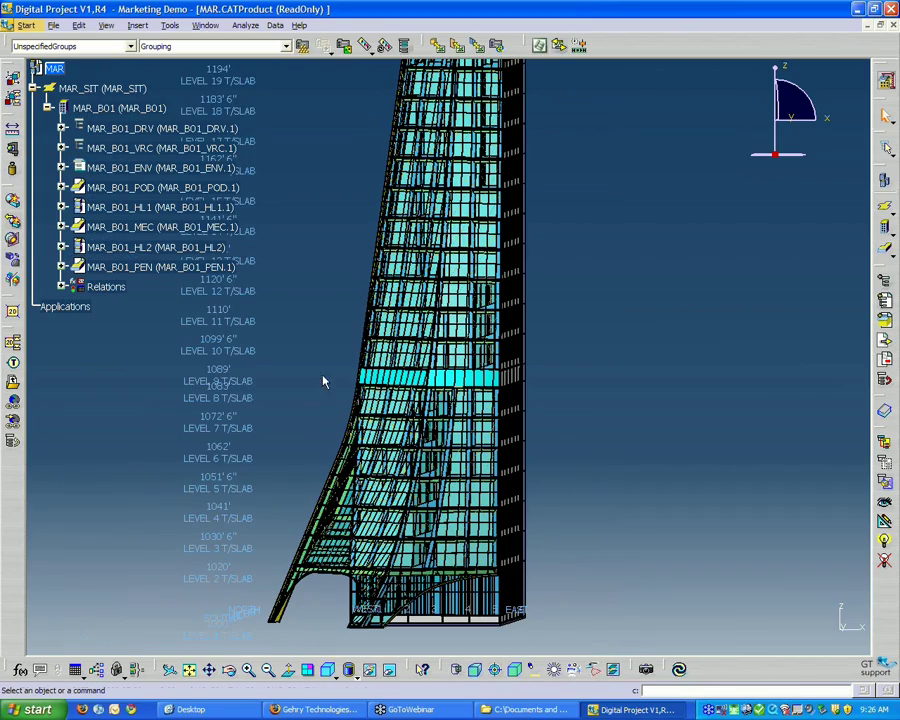
middle_click_drag(348, 331, 615, 322)
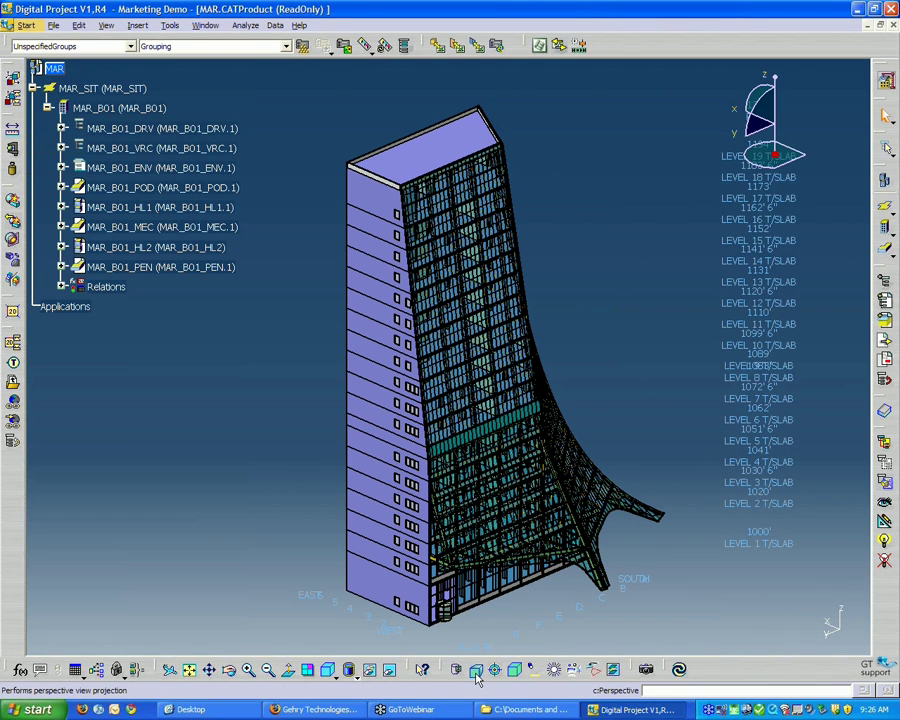
left_click(477, 679)
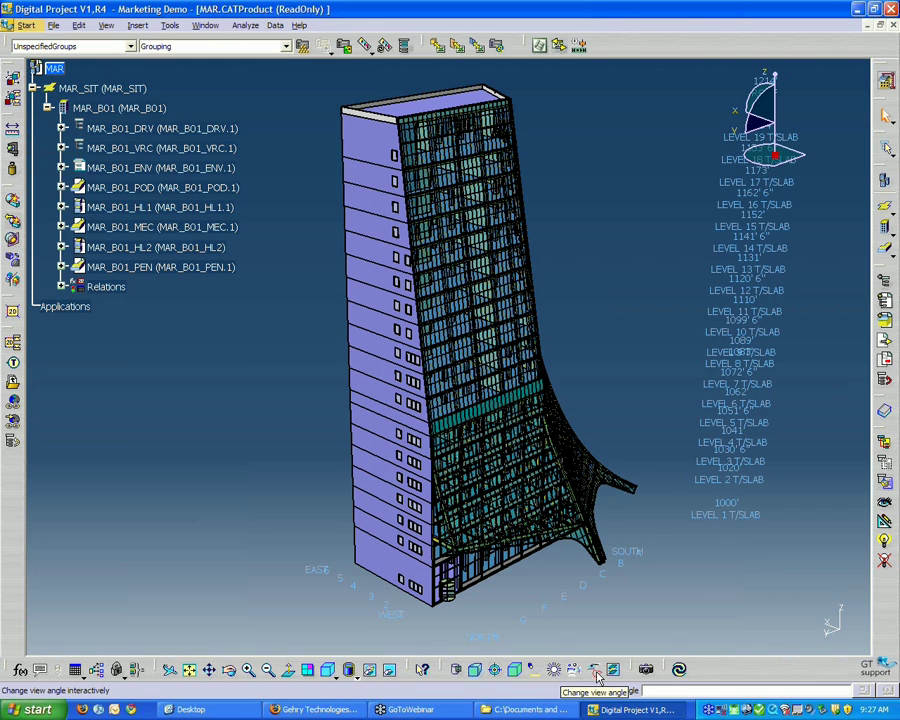
- Adjust the perspective view angle in View Render to about 20.59 and confirm it
left_click(597, 677)
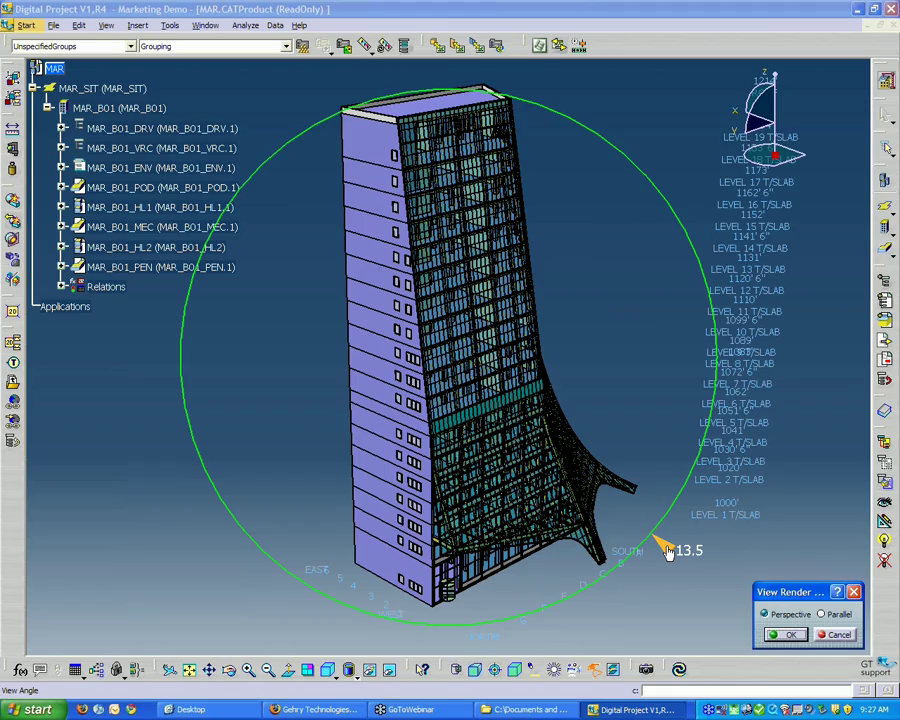
left_click_drag(667, 552, 712, 466)
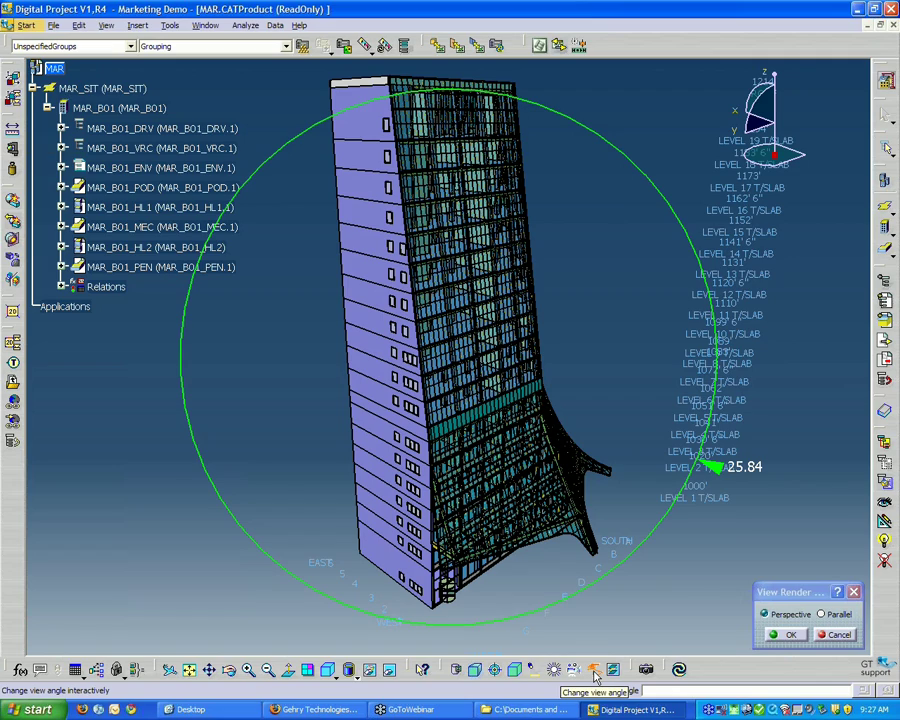
left_click_drag(712, 466, 736, 540)
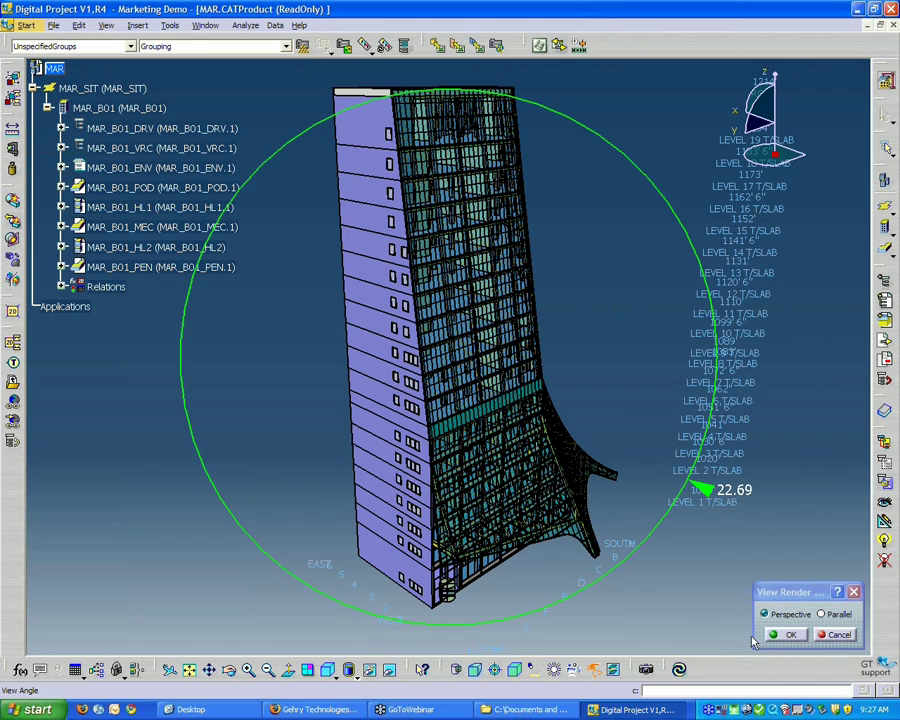
left_click_drag(700, 492, 688, 503)
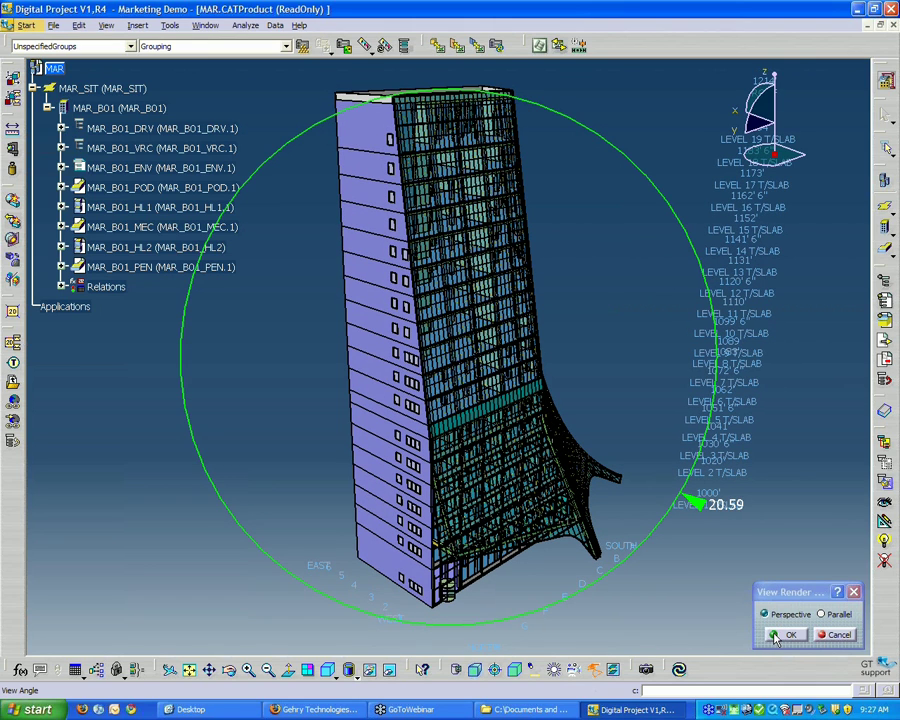
left_click(778, 636)
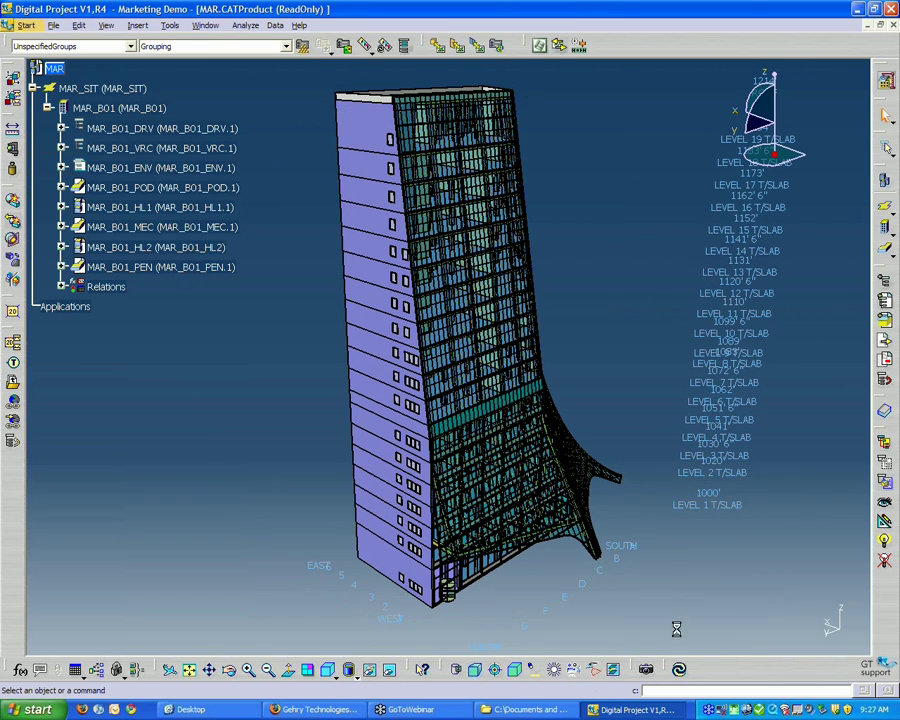
- Switch the tower to parallel projection, rotate it, and bring up the standard view orientations
left_click(518, 670)
middle_click_drag(634, 496, 590, 460)
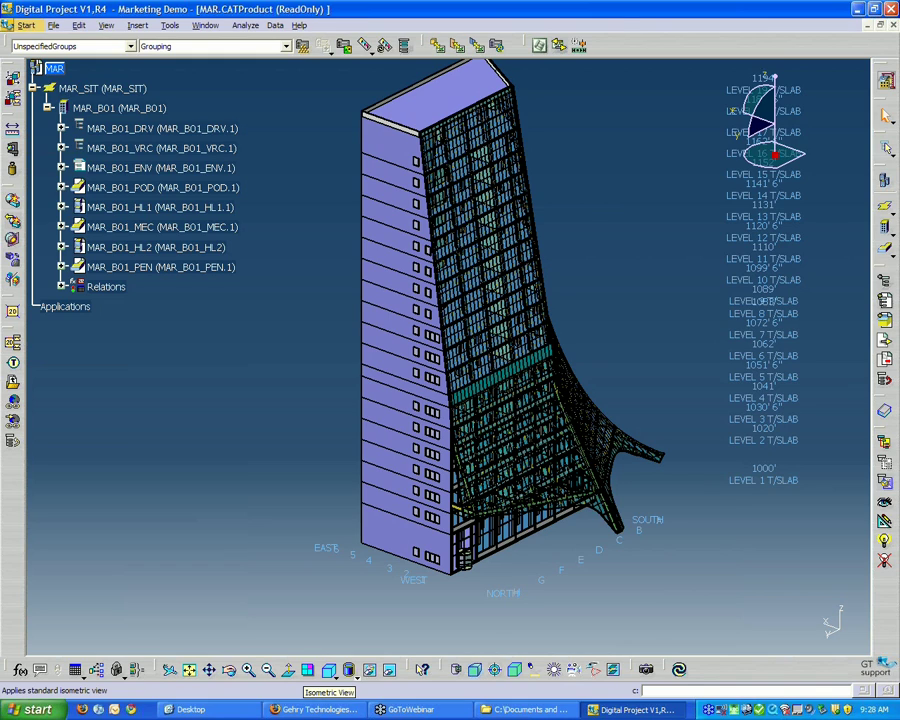
left_click(331, 673)
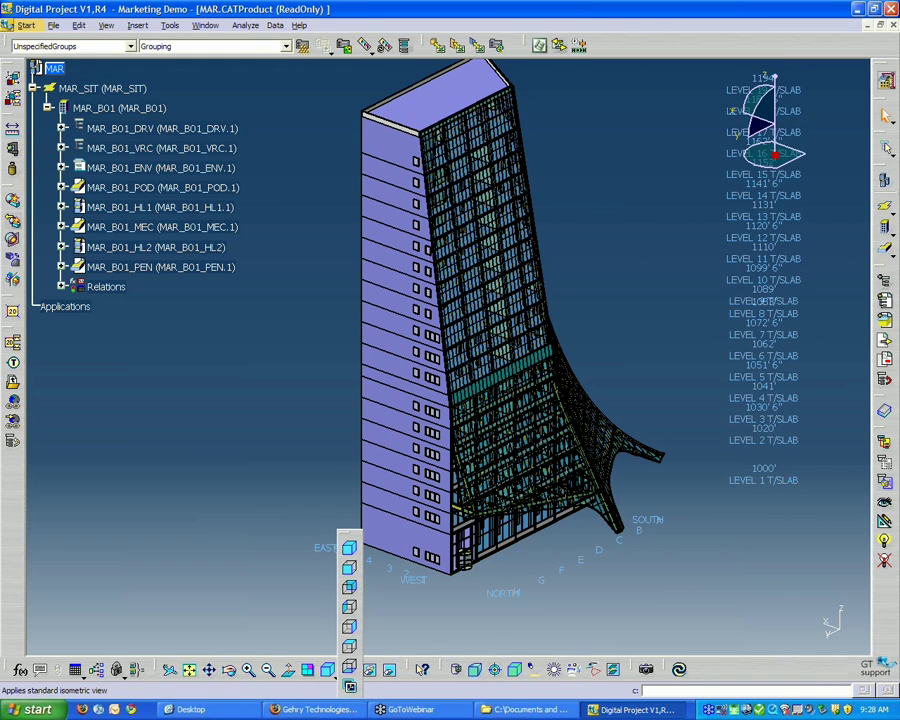
- View the tower from the top, zoom in, then switch to a side elevation
left_click(350, 650)
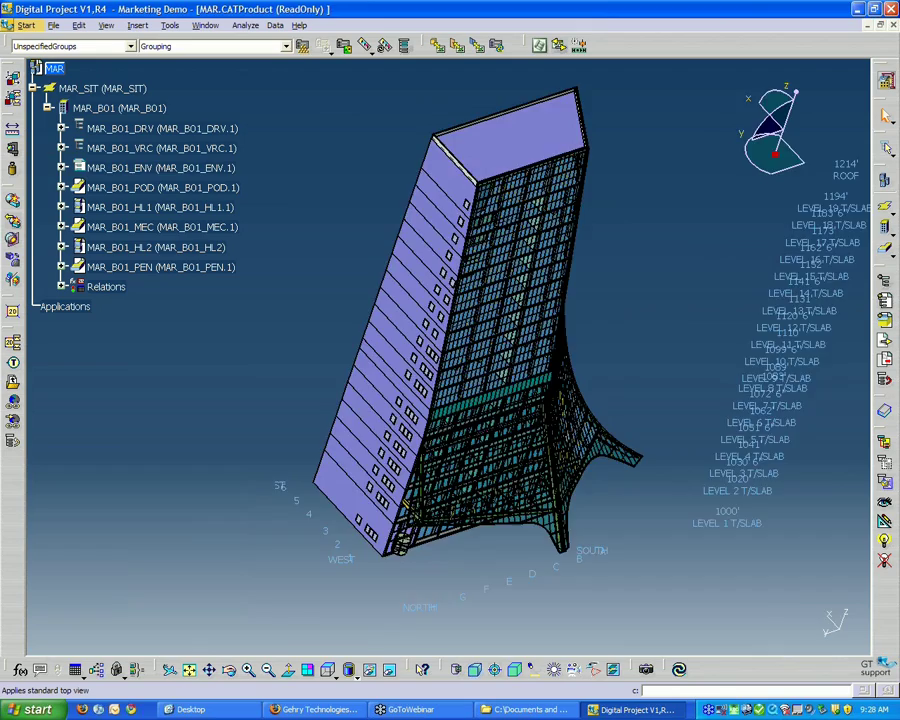
middle_click_drag(545, 402, 540, 336)
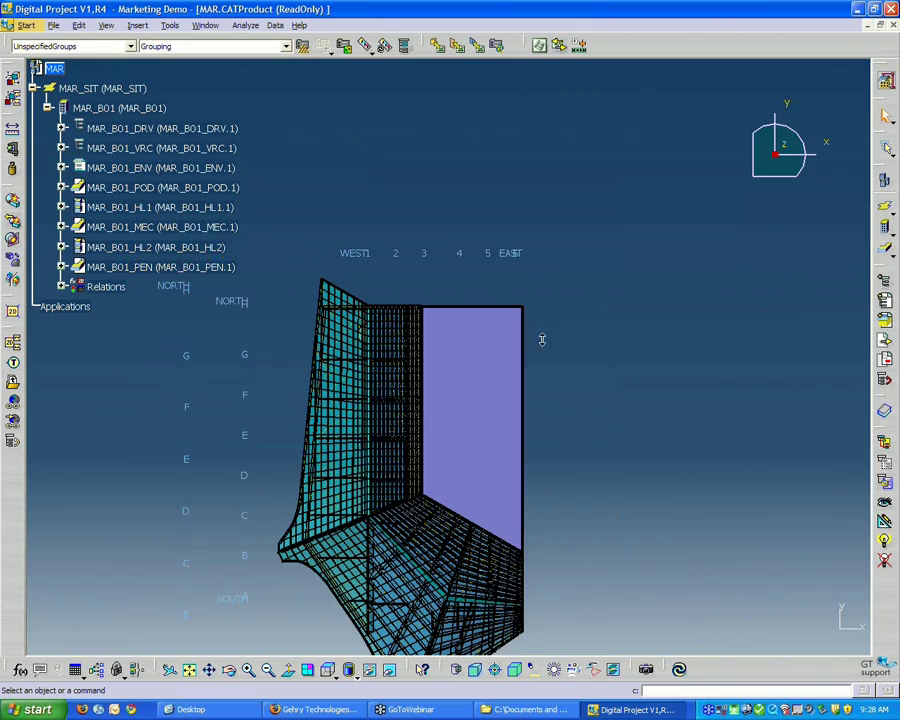
left_click(348, 669)
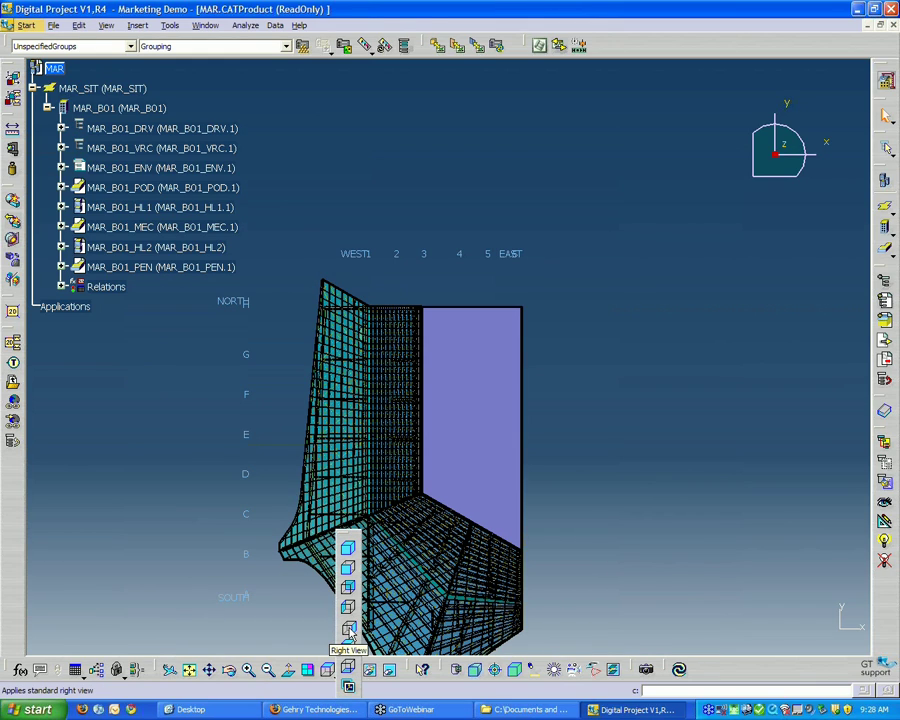
left_click(348, 570)
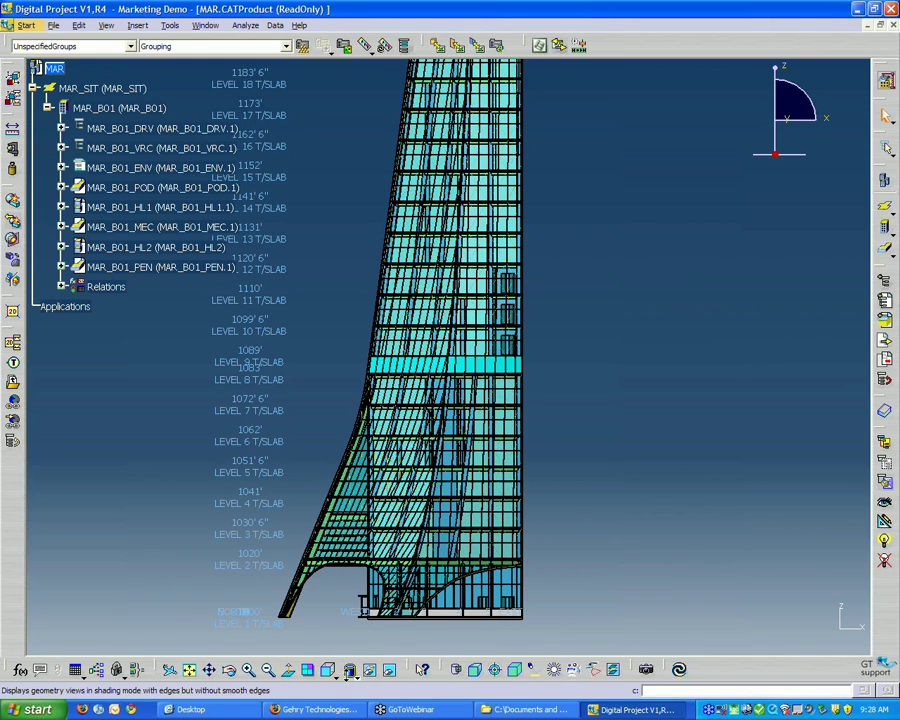
- Return to the top view, pan the model, then orbit it into an oblique 3D angle
left_click(334, 675)
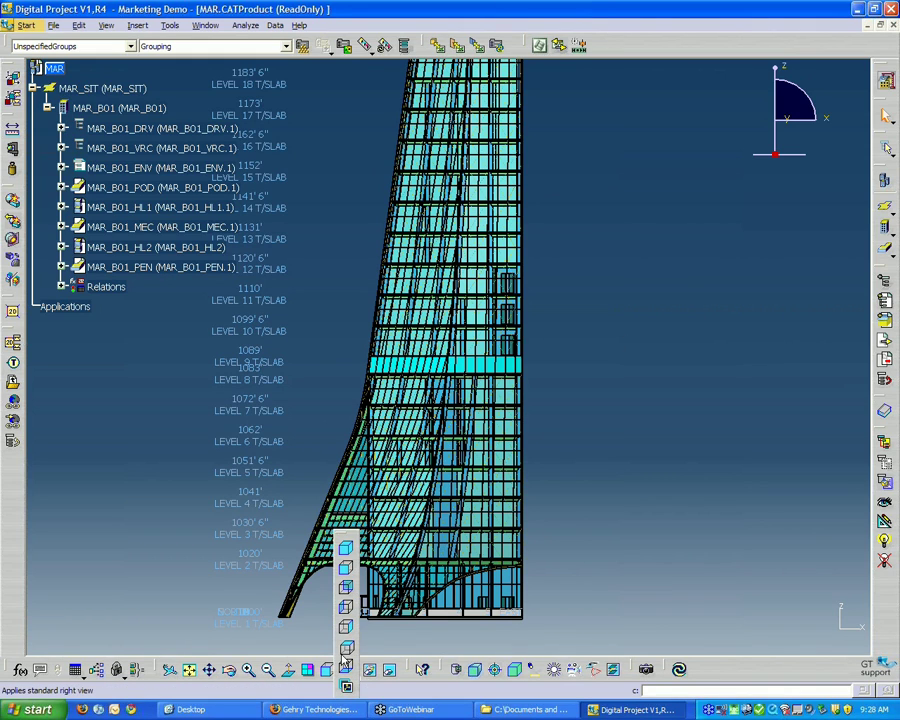
left_click(345, 587)
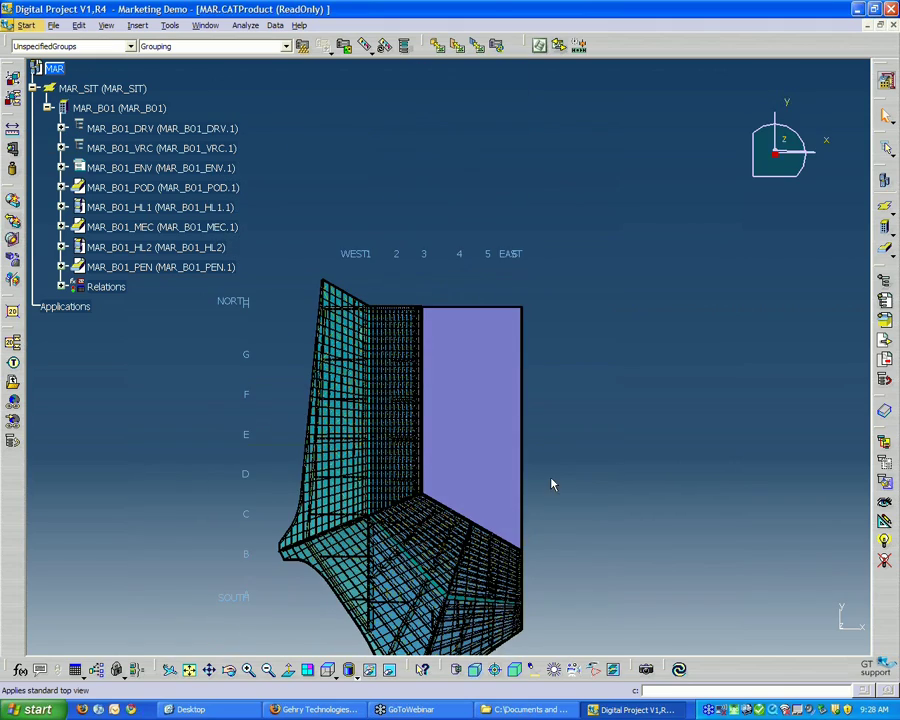
middle_click_drag(595, 488, 591, 432)
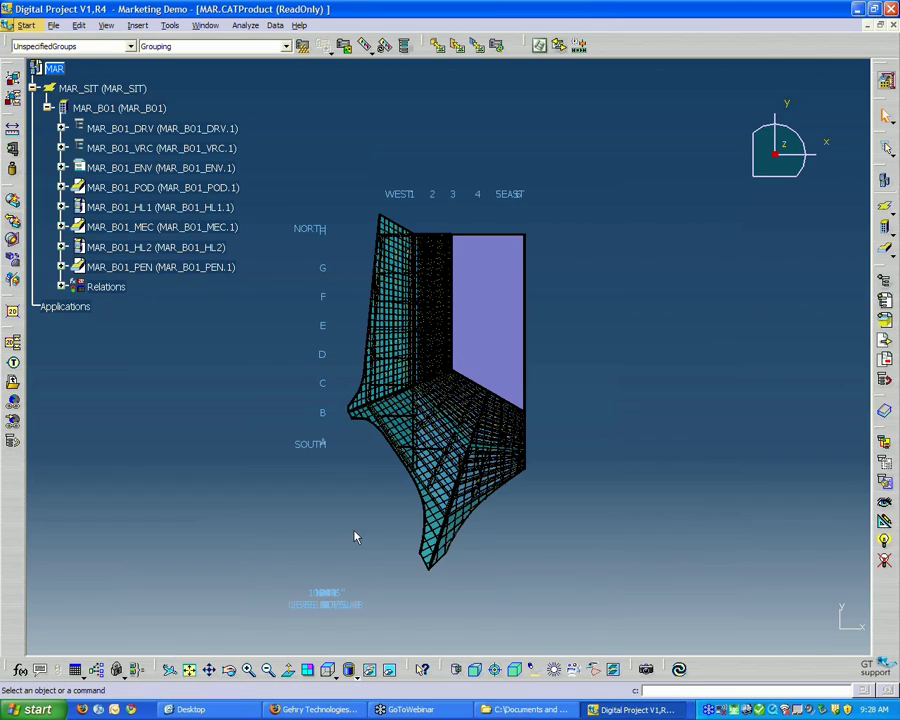
middle_click_drag(356, 591, 642, 340)
- Orbit the tower twice and pan slightly upward to frame the lattice canopy at its base
middle_click_drag(710, 352, 740, 333)
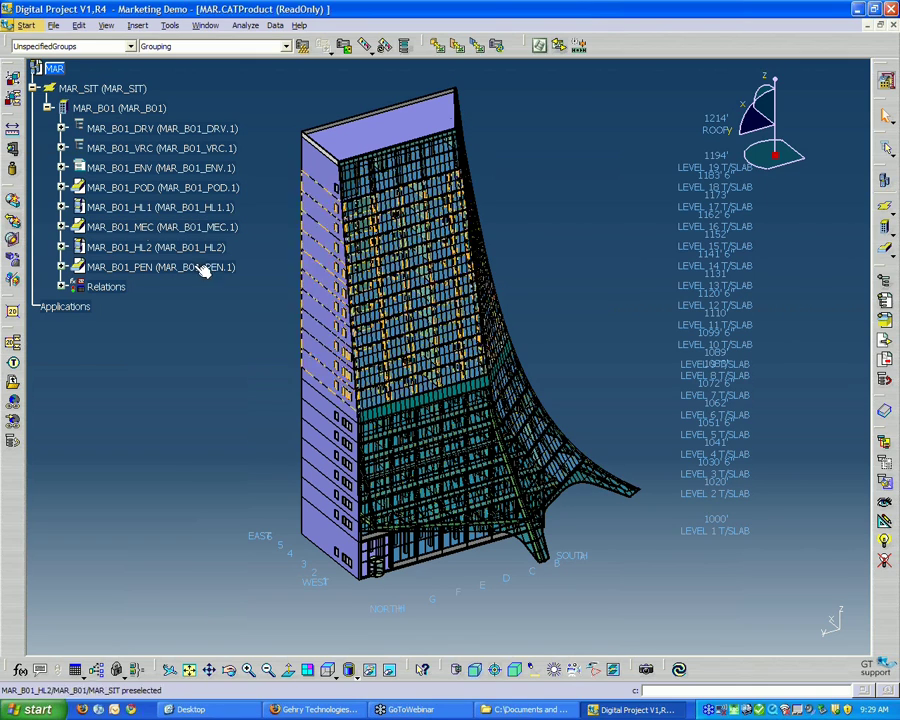
middle_click_drag(258, 437, 432, 530)
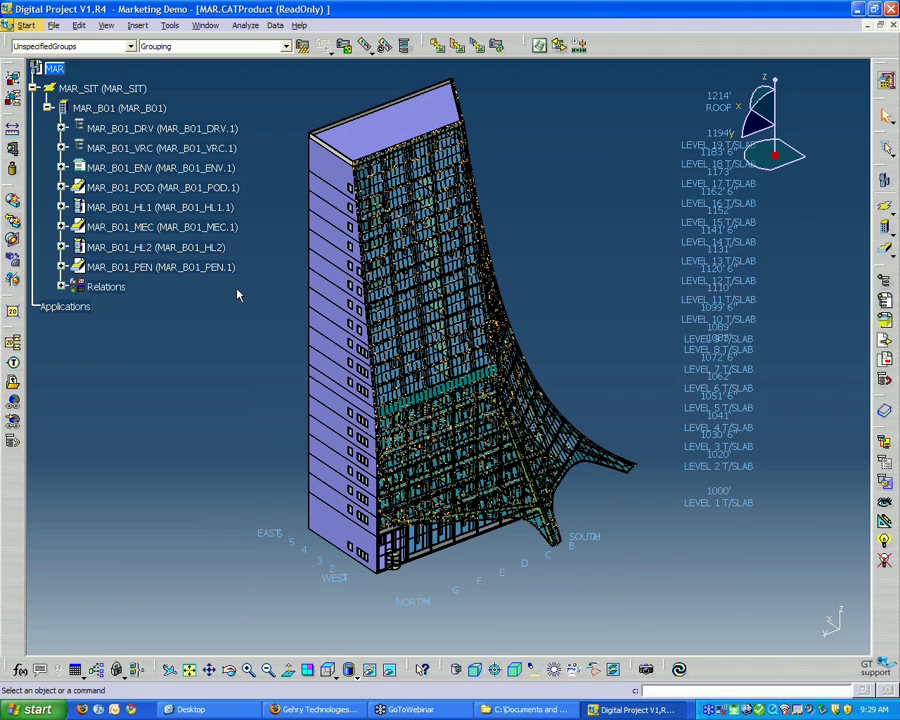
middle_click_drag(514, 525, 671, 473)
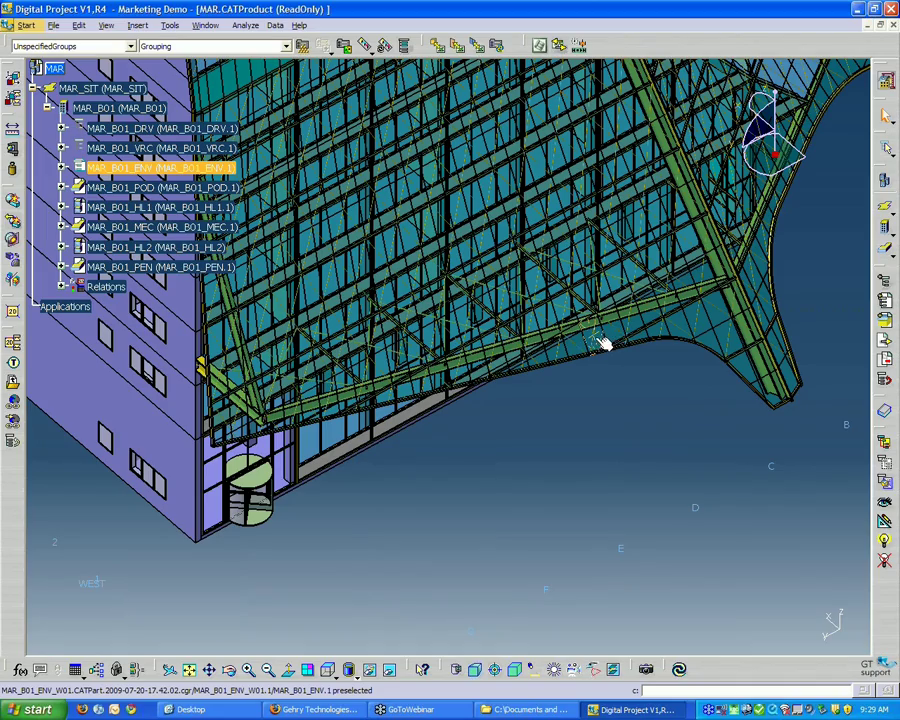
- Use Center graph on the picked canopy element to expand MAR_B01_ENV to its W01–STL parts
middle_click_drag(639, 386, 606, 367)
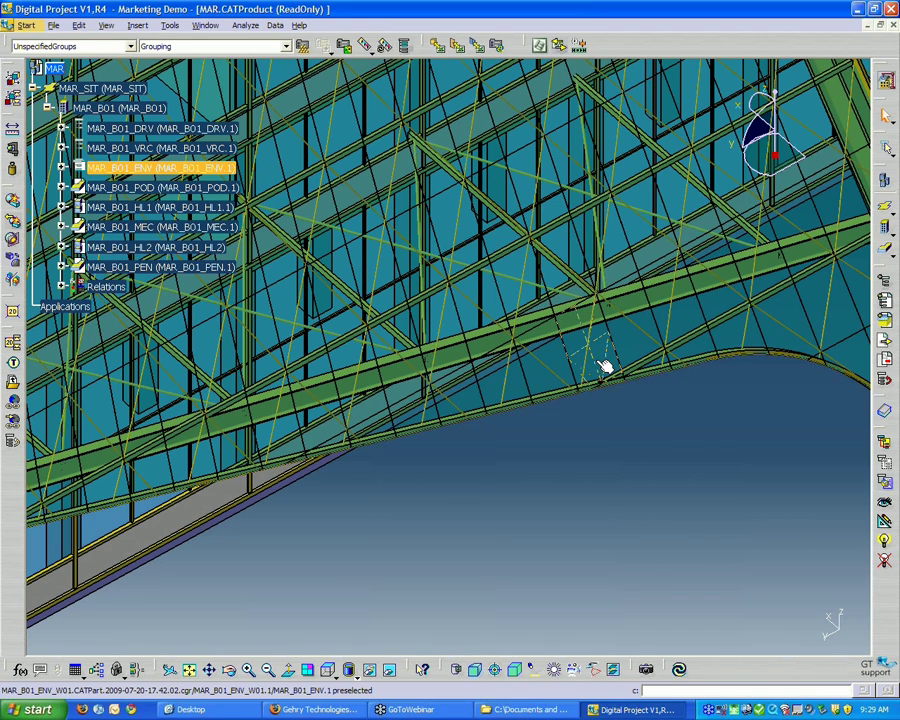
right_click(604, 367)
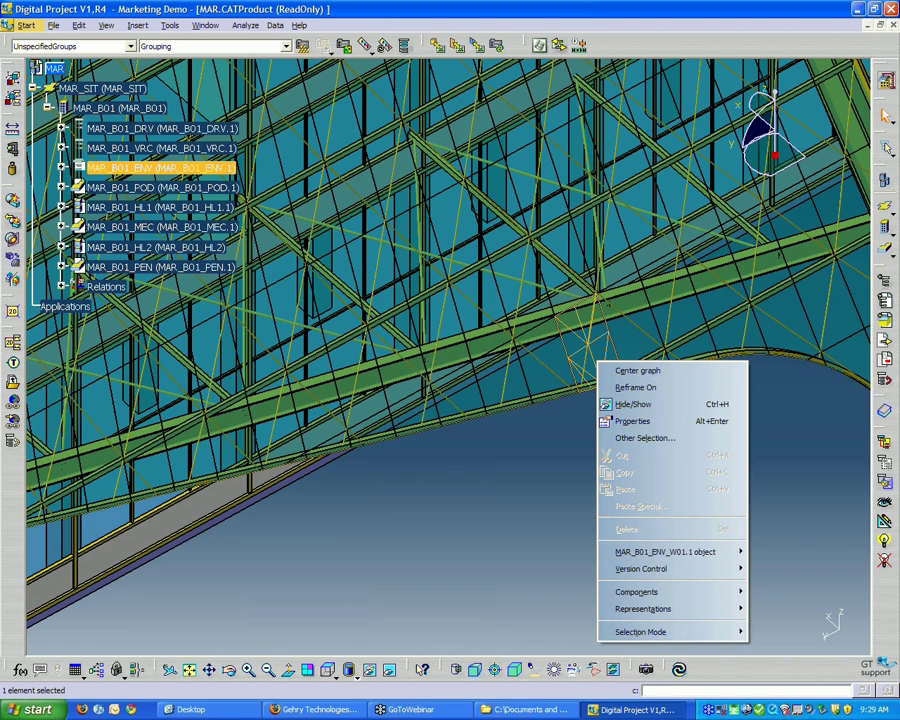
left_click(620, 372)
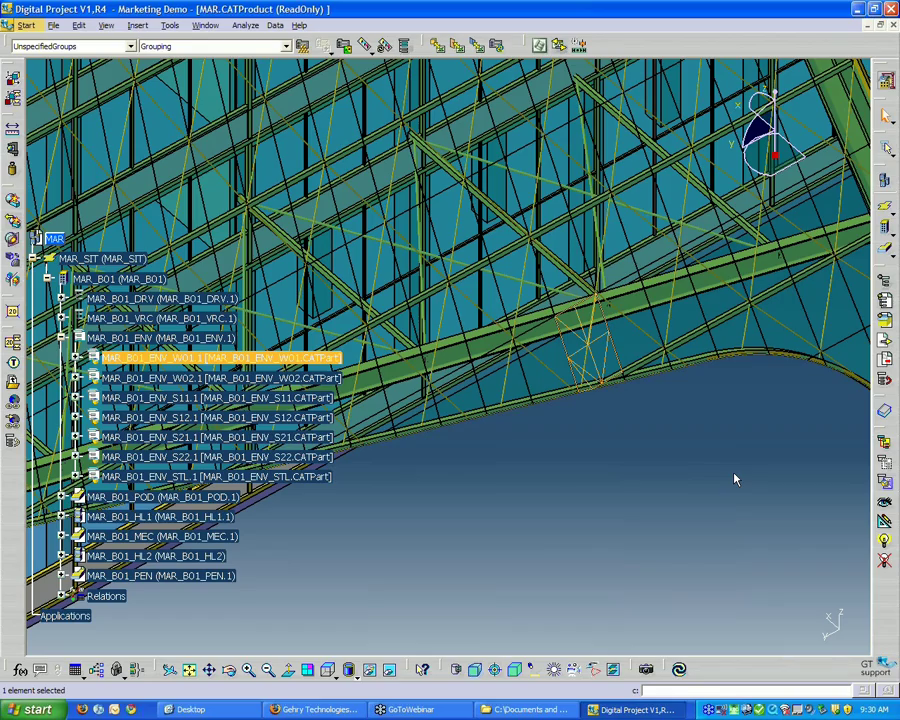
- Select MAR_B01_POD.1 and MAR_B01_MEC.1, then expand the podium to show POD_L01_STR and POD_L01_ARC
middle_click_drag(538, 448, 547, 549)
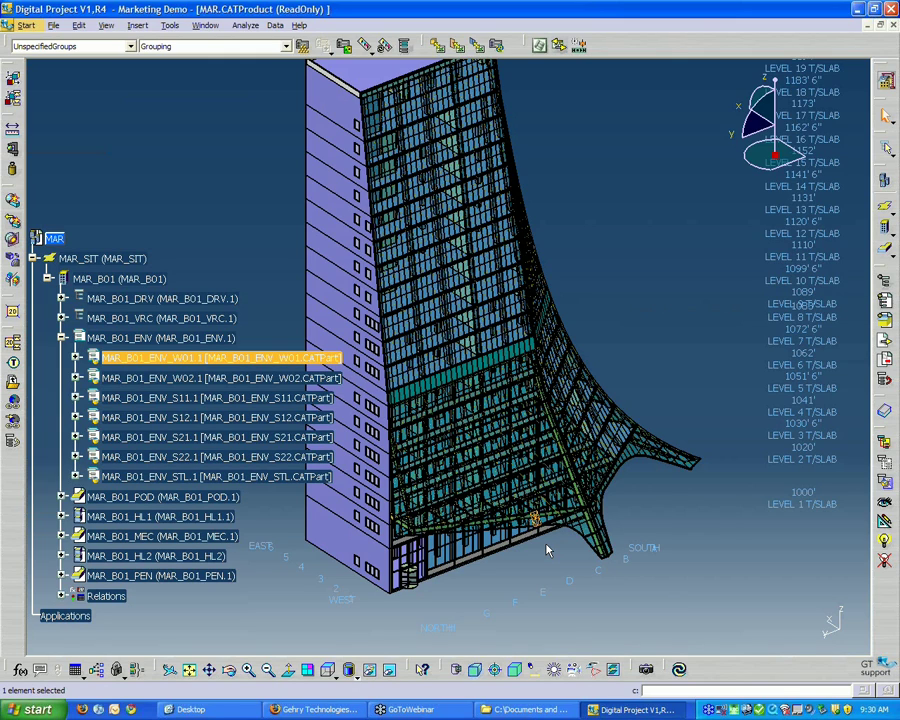
middle_click_drag(538, 520, 572, 470)
left_click(130, 497)
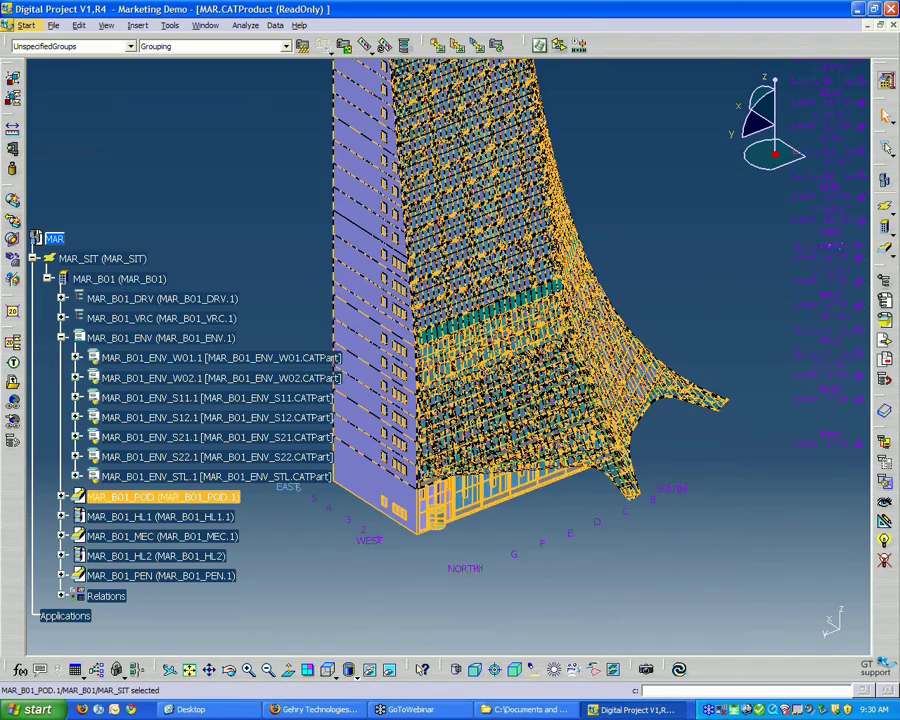
left_click(116, 537, "ctrl")
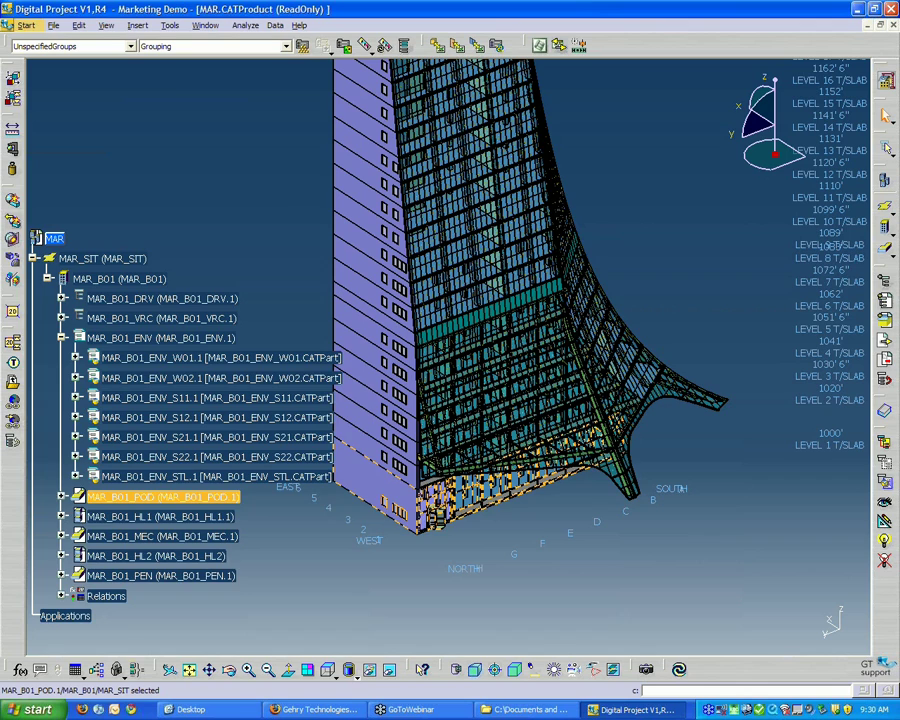
left_click(62, 497)
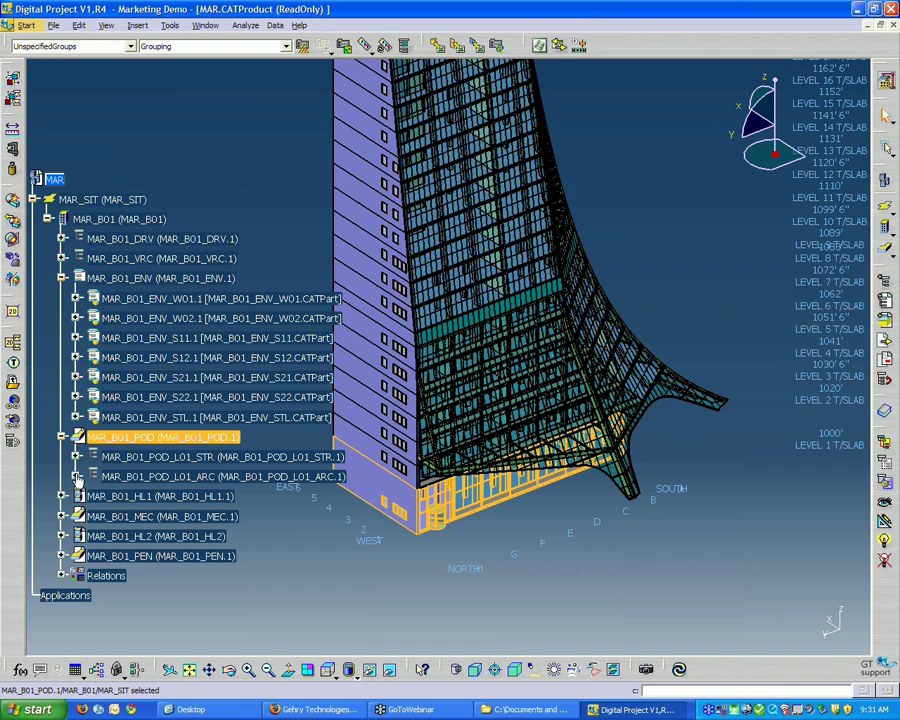
- Expand MAR_B01_POD_L01_ARC and MAR_B01_POD_L01_STR to list their parts
left_click(77, 477)
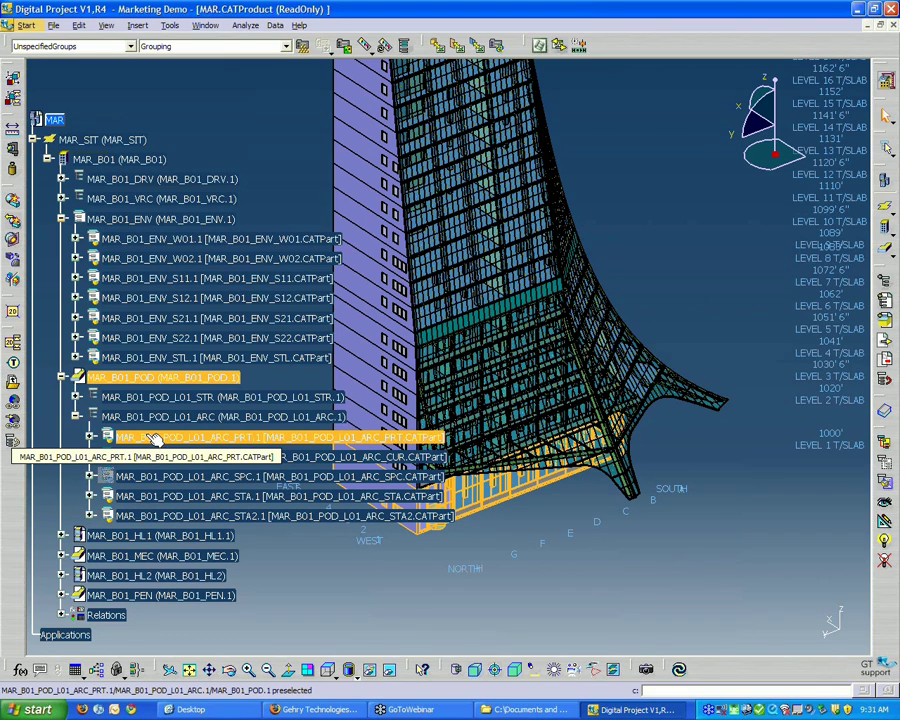
left_click(155, 438)
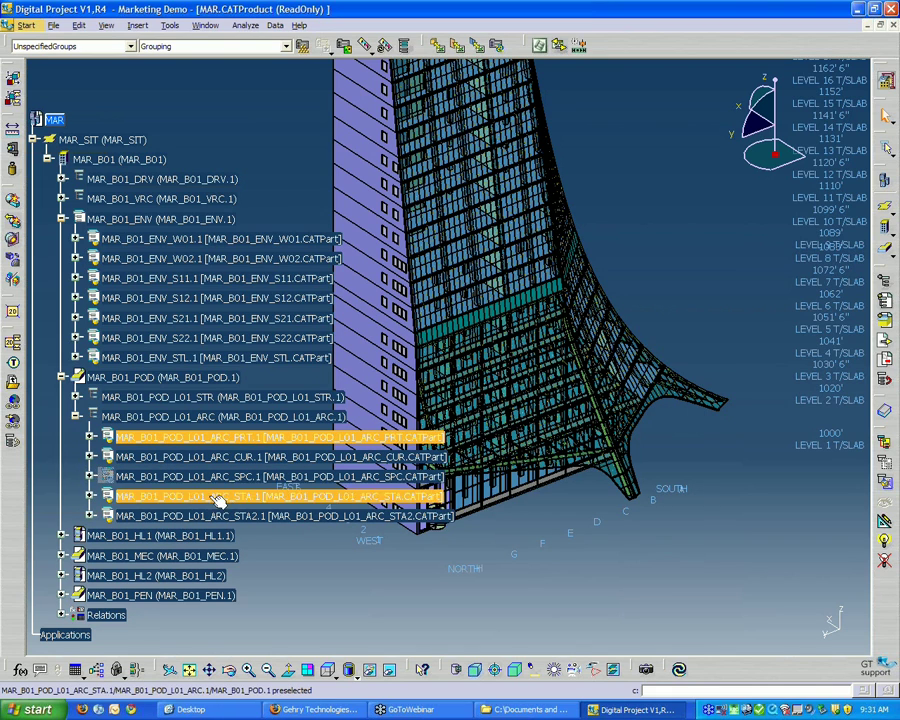
left_click(76, 397)
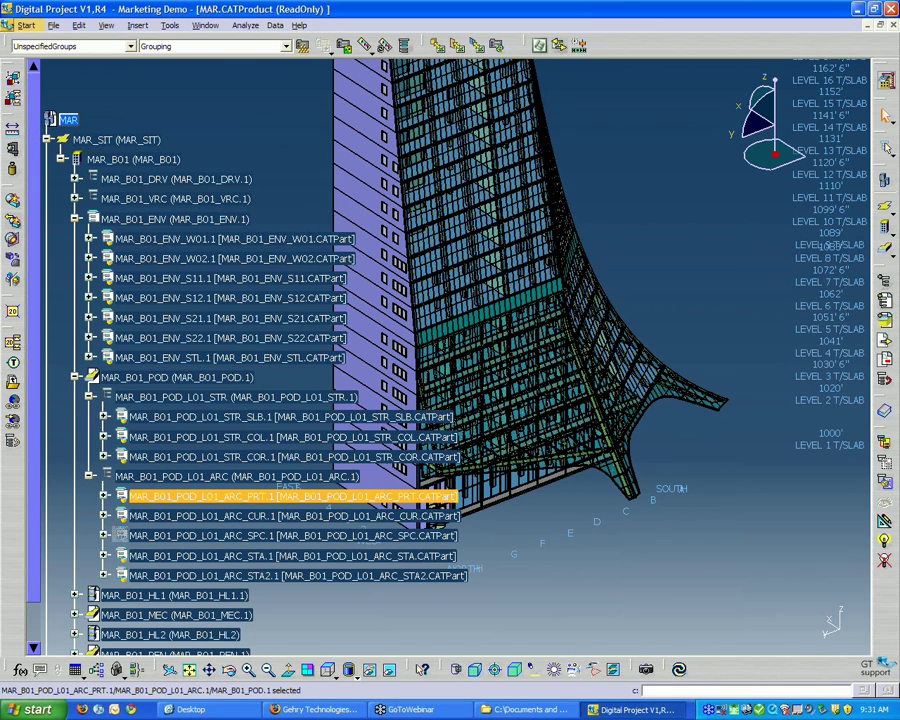
- Load the slab part SLB.1, highlight it, and zoom out to see the whole tower
left_click(117, 417)
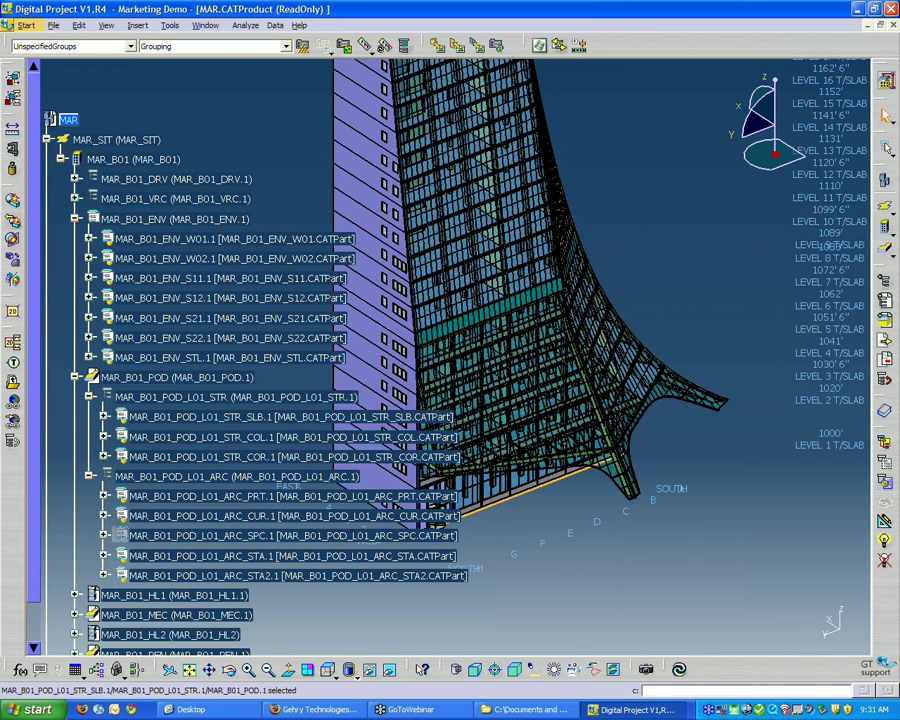
double_click(117, 417)
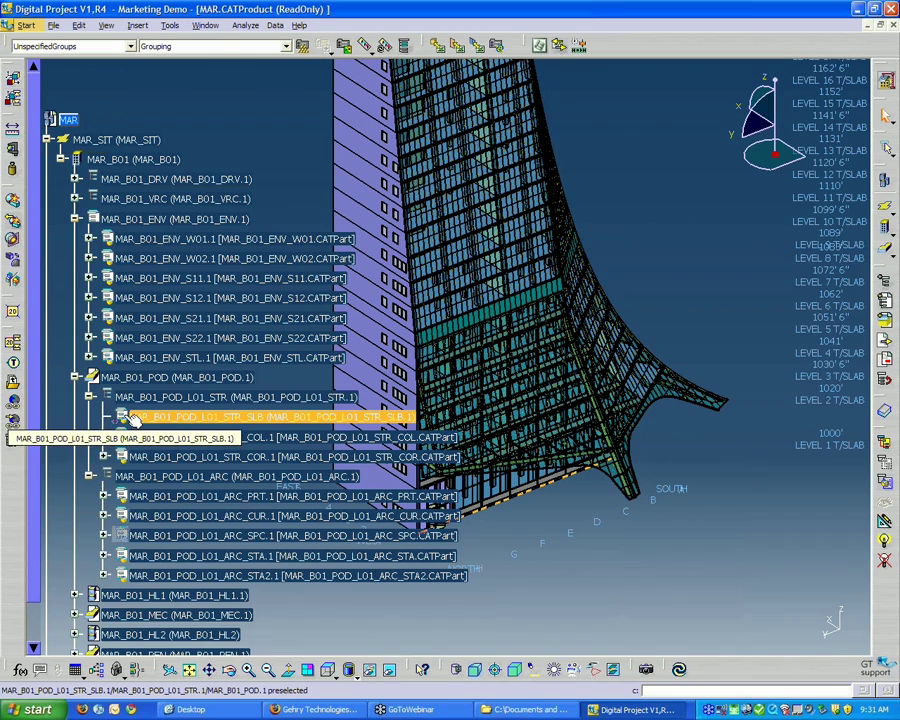
left_click(133, 420)
middle_click_drag(672, 561, 615, 540)
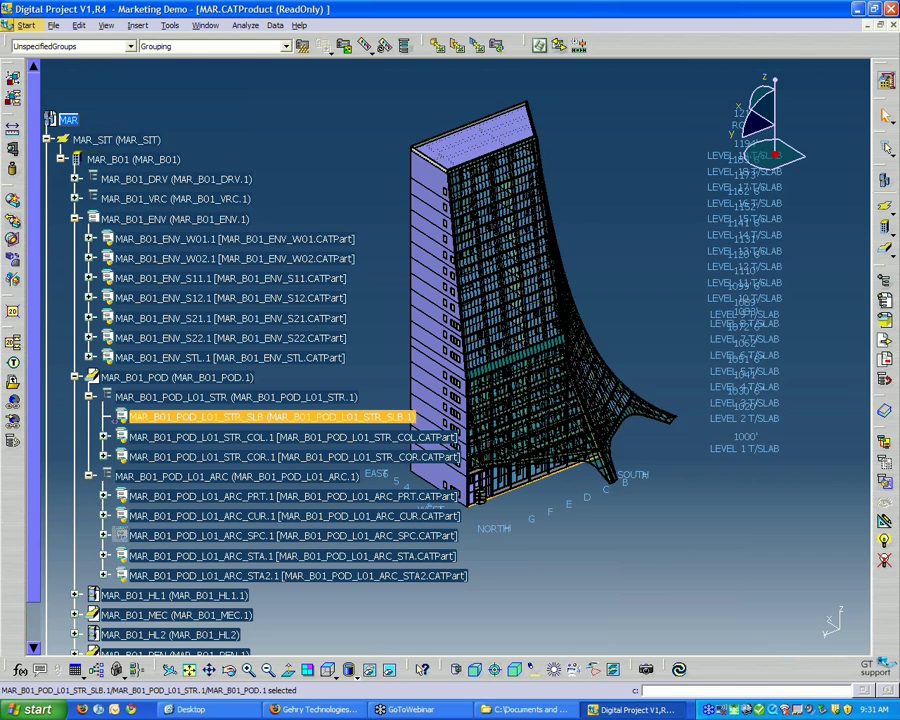
- Open MAR_B01_POD_L01_STR_SLB to show its planes, PartBody, Slab.1 and Slab.2
double_click(165, 423)
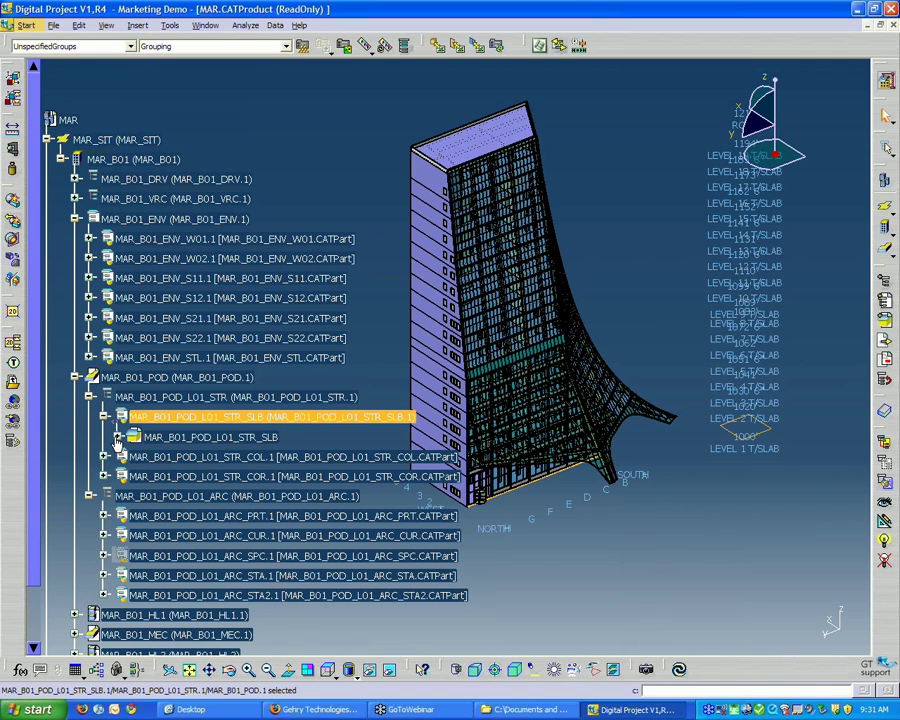
double_click(145, 438)
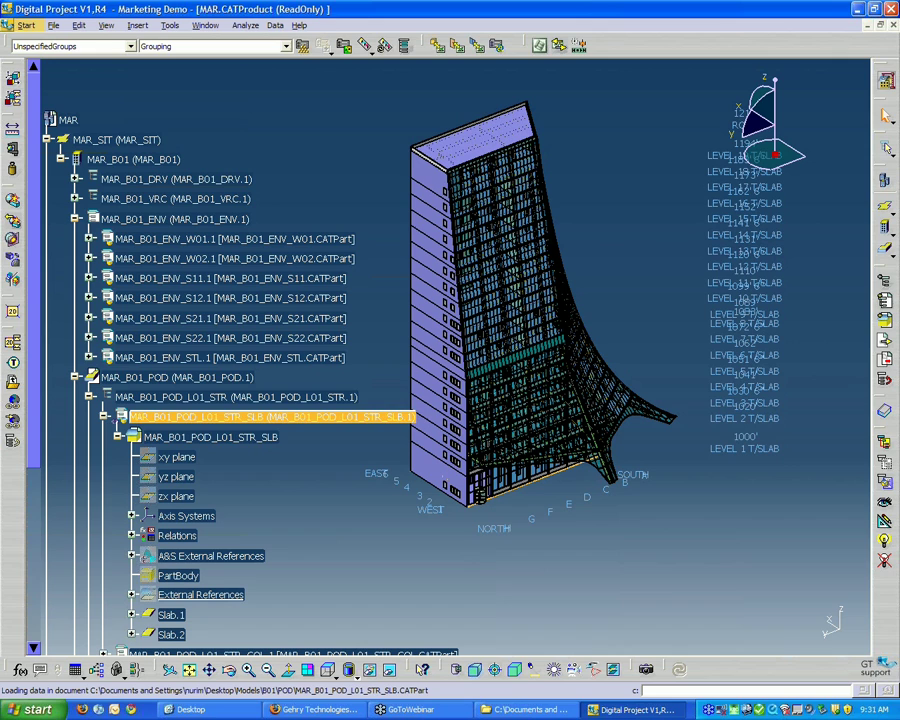
left_click(188, 436)
scroll(315, 467, "down", 3)
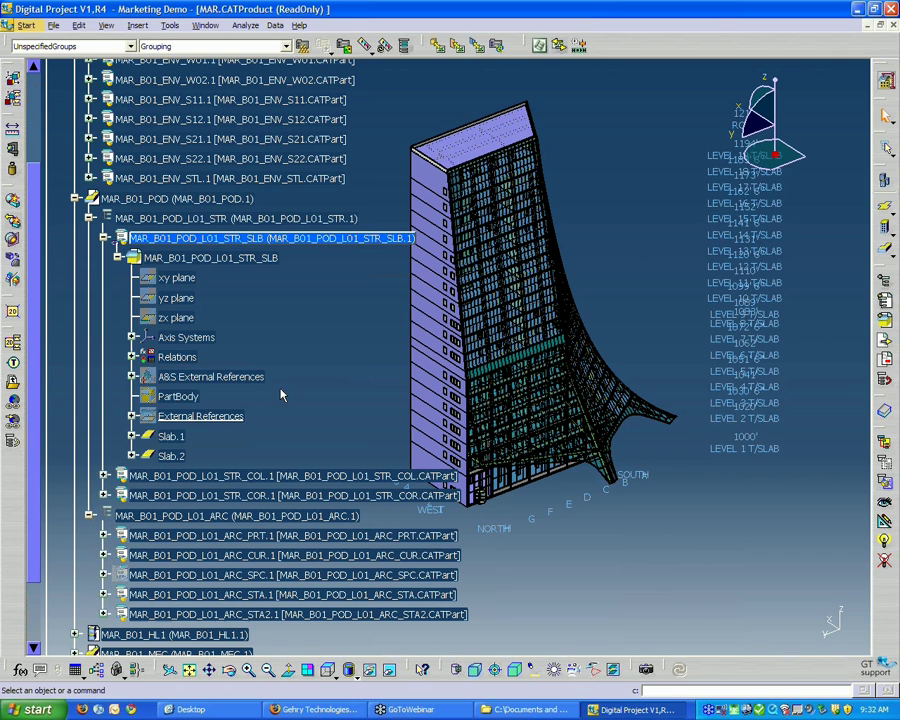
- Rotate the tower to another angle and highlight the slab part's structure in the tree
middle_click_drag(537, 521, 653, 566)
left_click(527, 490)
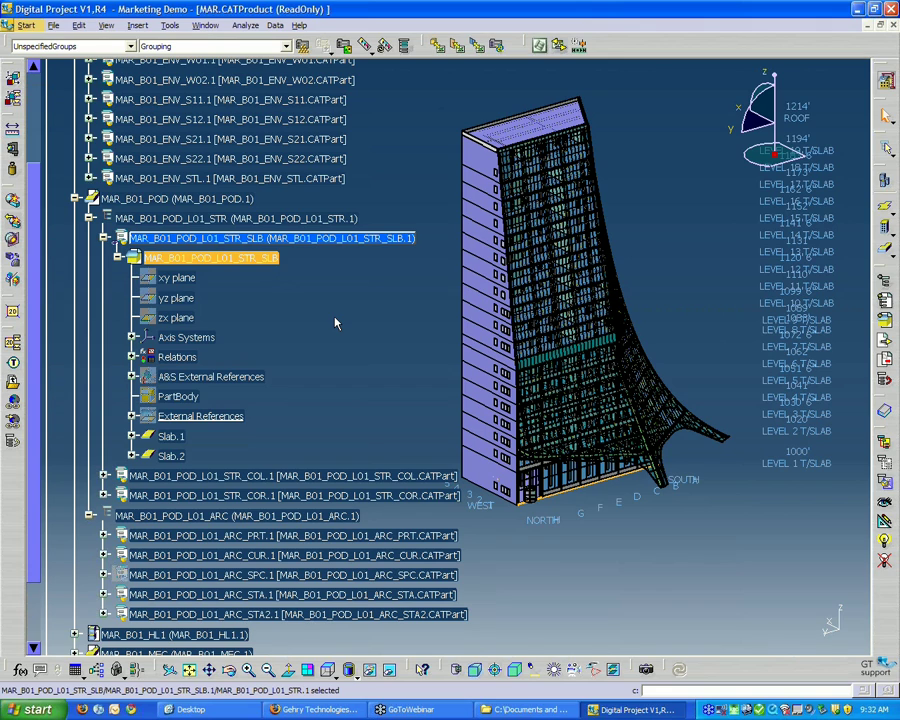
left_click(275, 312)
scroll(268, 230, "up", 1)
scroll(420, 305, "up", 2)
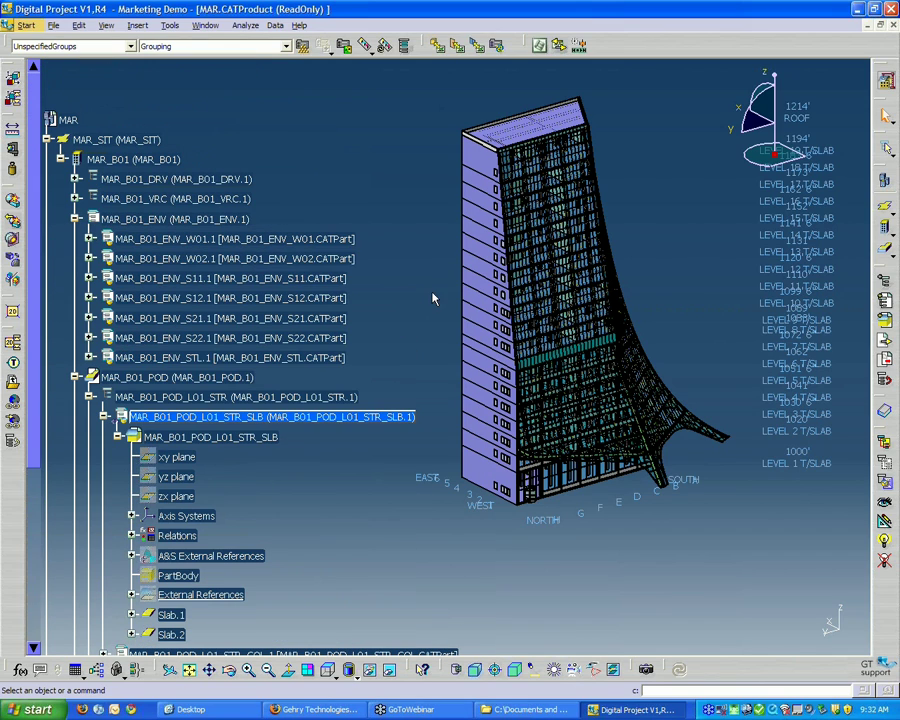
left_click(290, 418)
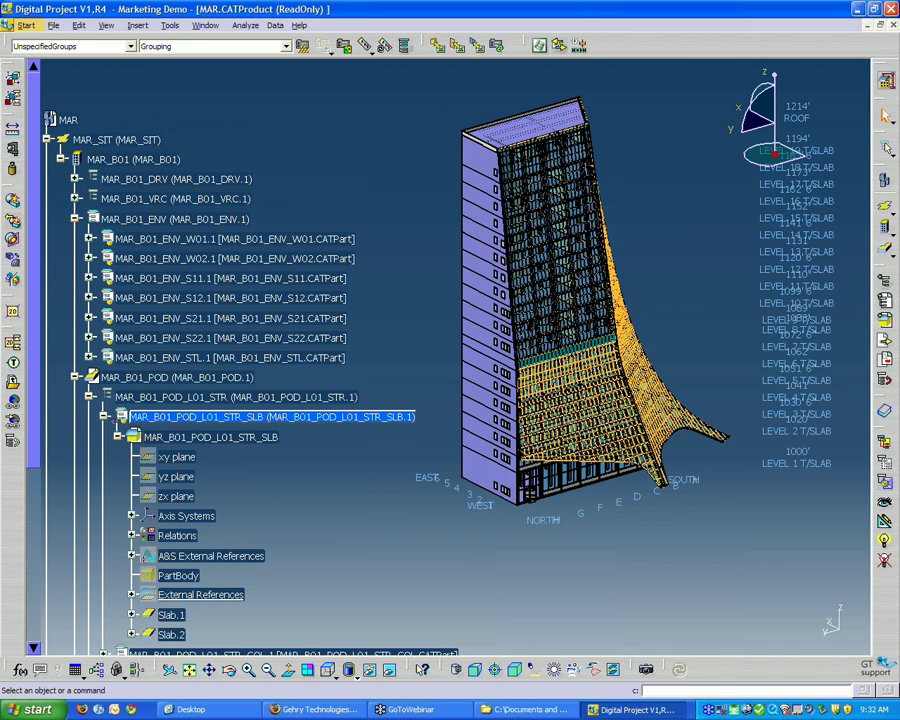
scroll(321, 466, "down", 1)
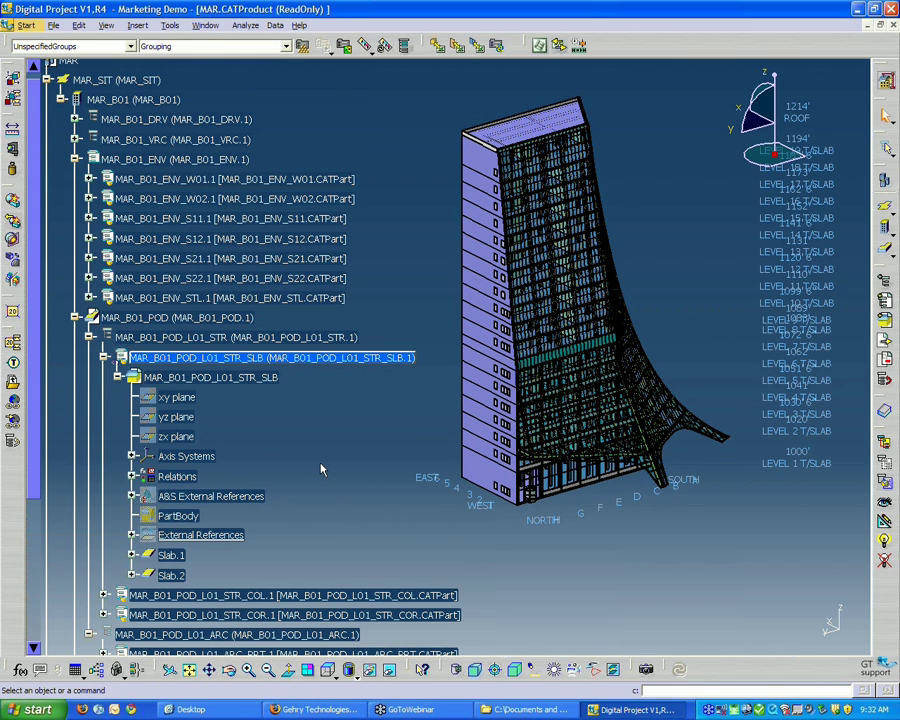
scroll(321, 469, "down", 1)
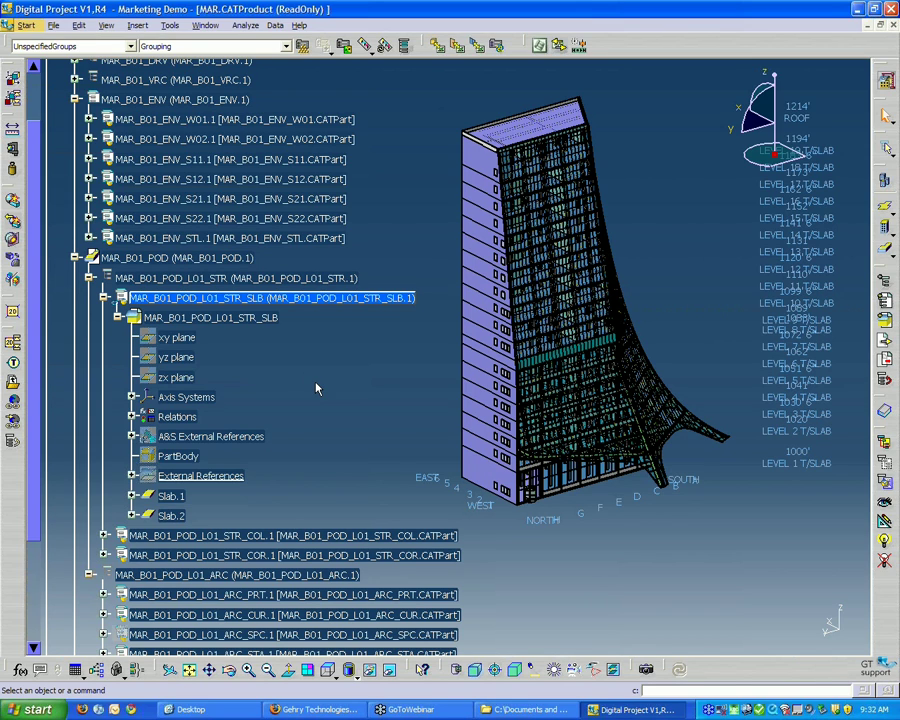
scroll(315, 388, "up", 1)
scroll(400, 300, "up", 1)
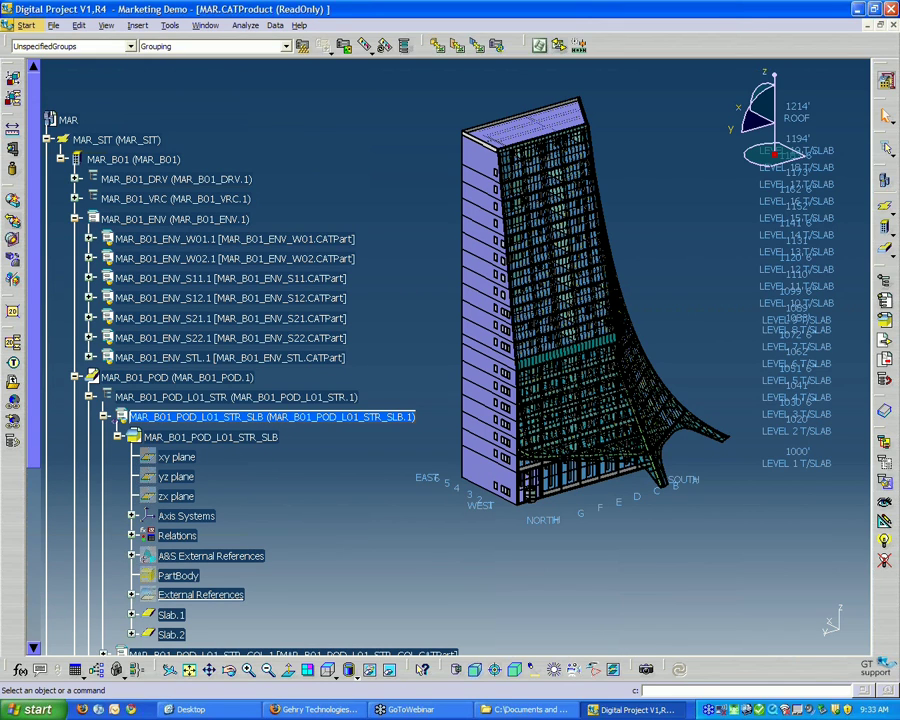
left_click(104, 417)
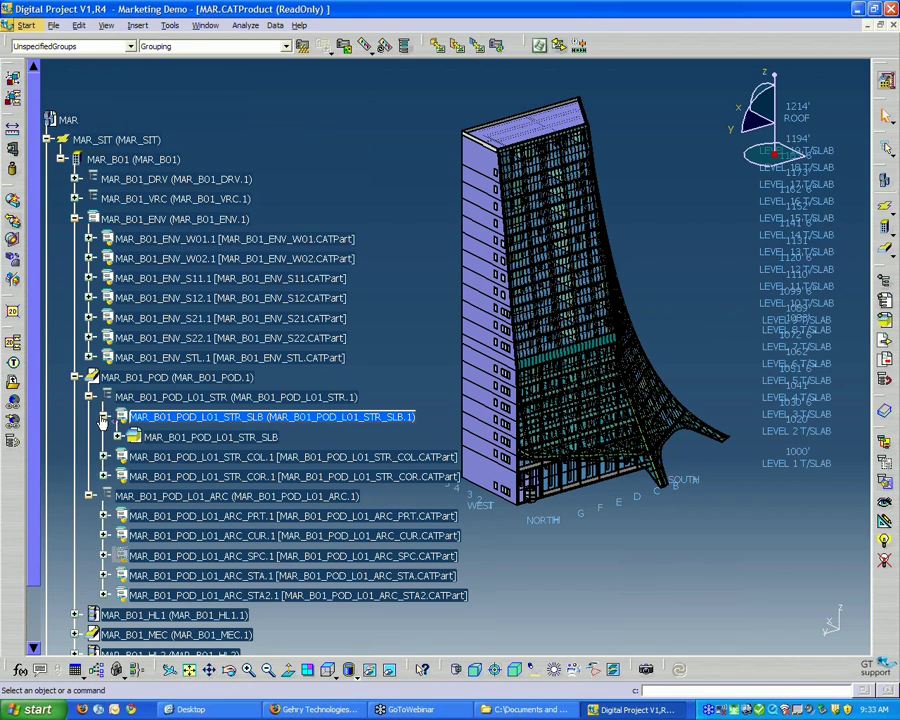
left_click(104, 417)
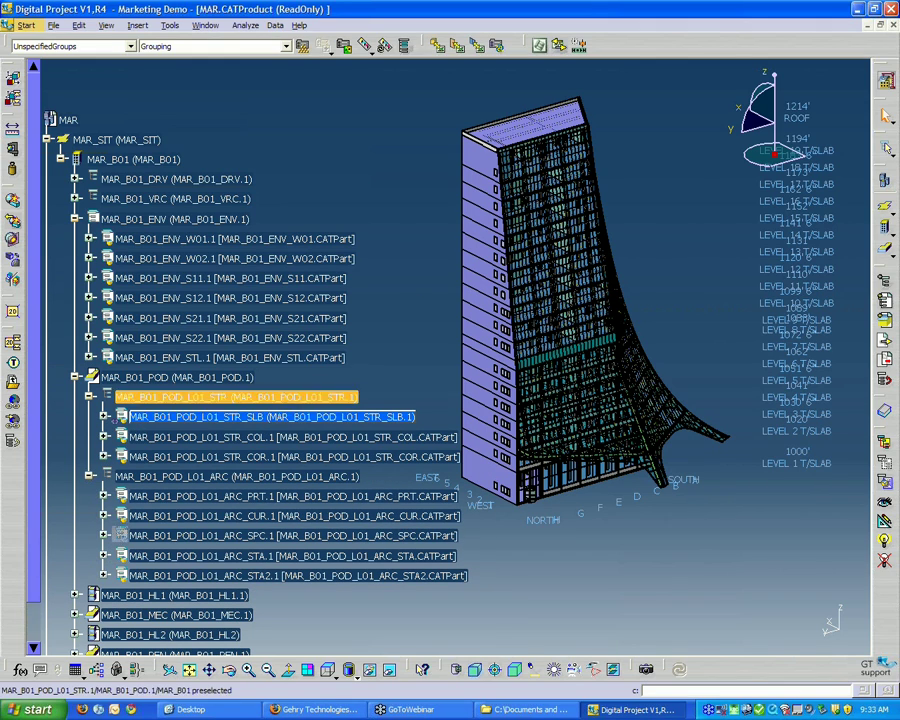
left_click(105, 417)
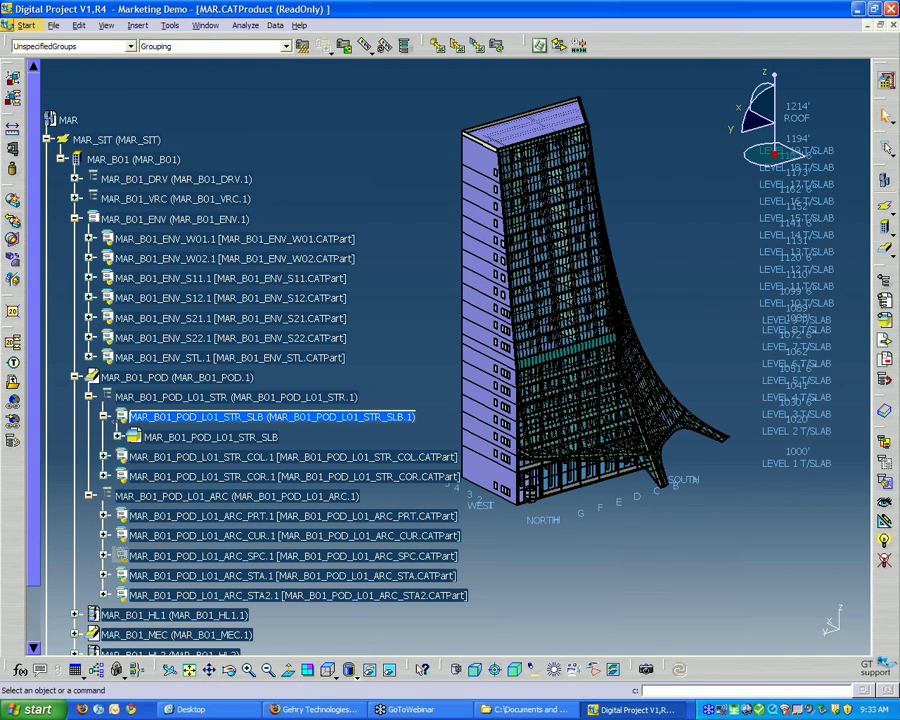
left_click(118, 439)
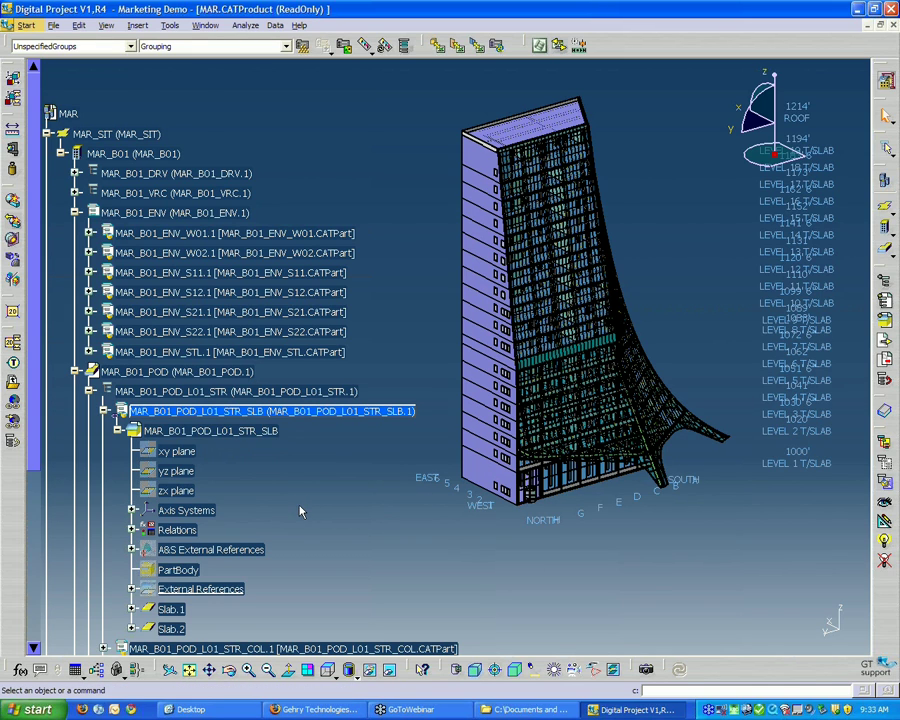
scroll(240, 420, "down", 3)
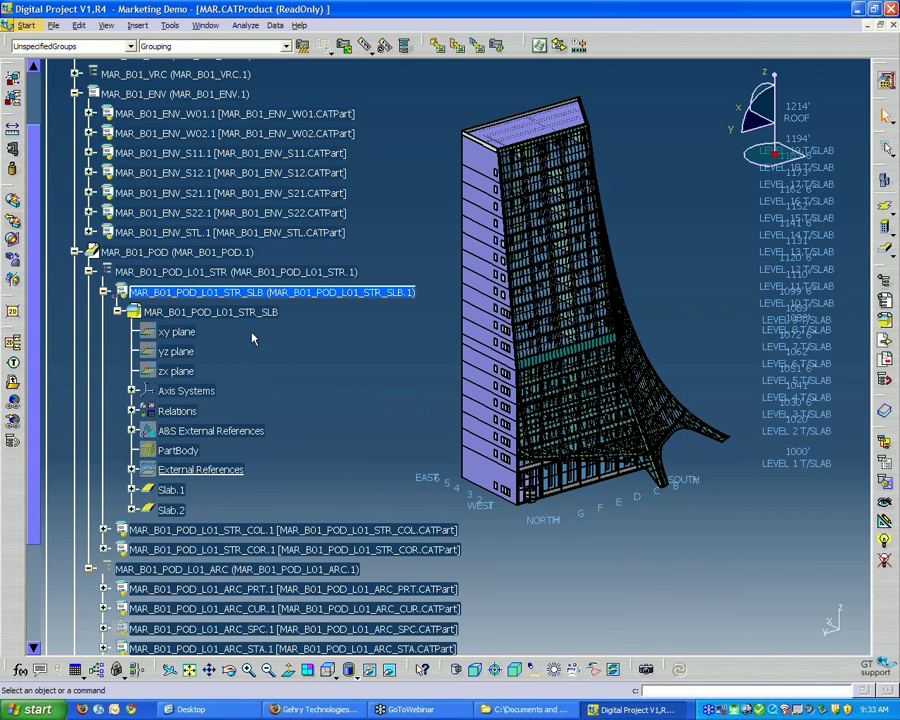